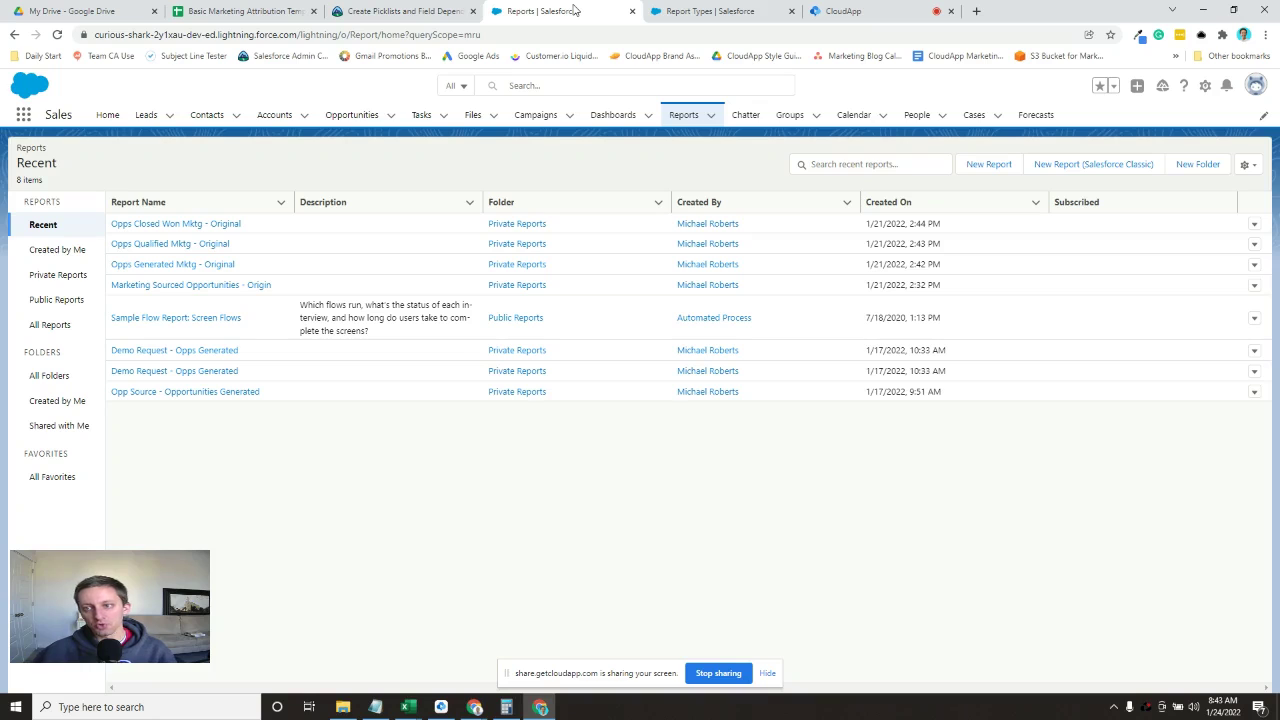
- Start a new report, search report types for 'activit', then cancel without choosing one
click(987, 164)
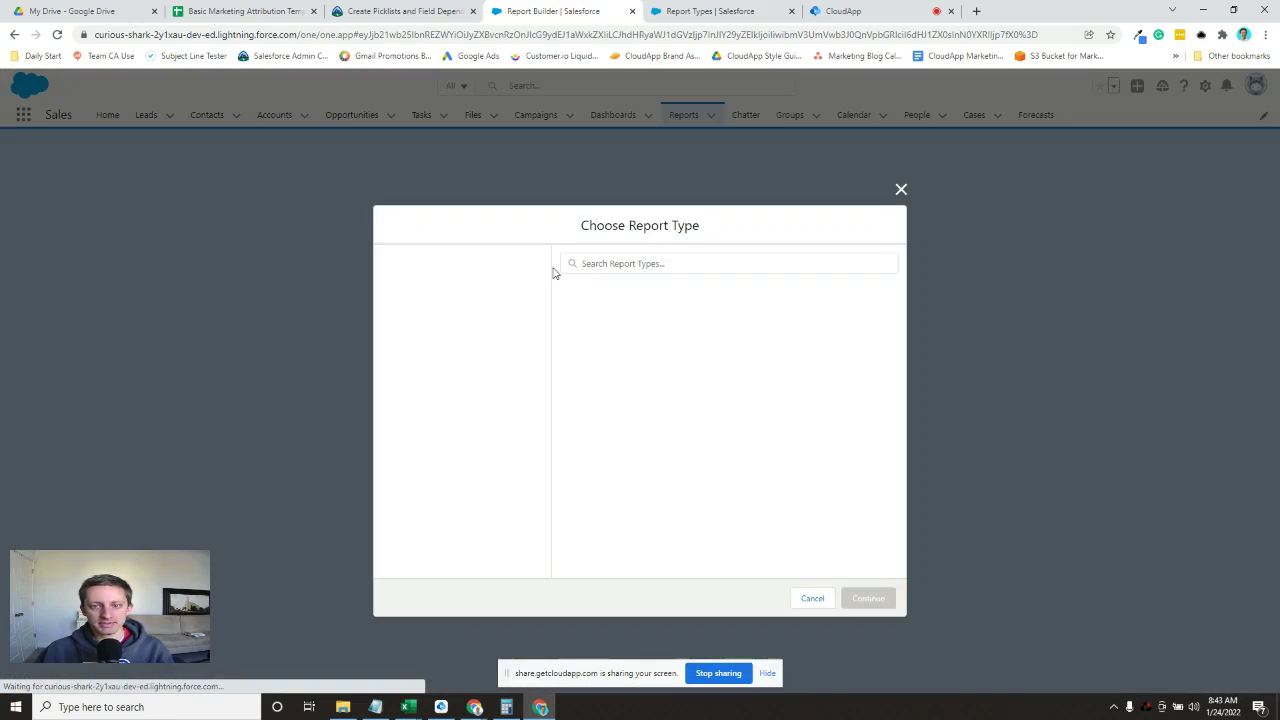
click(625, 264)
text(activit)
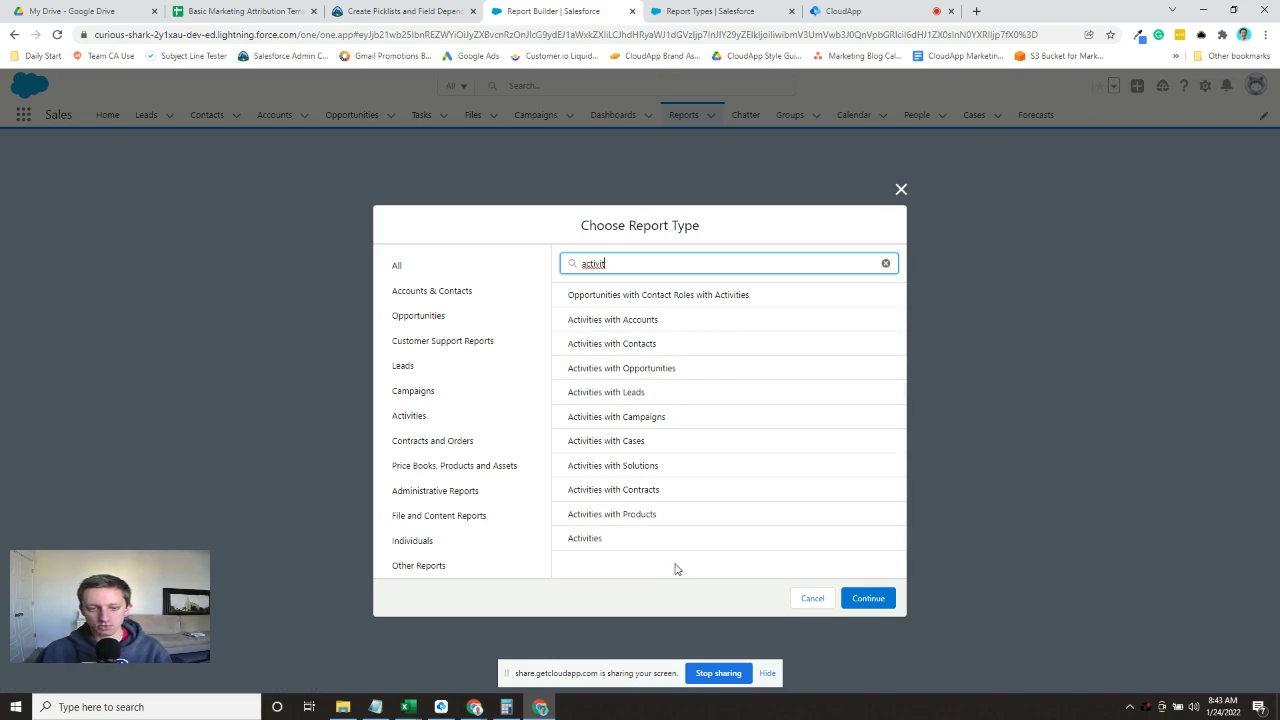
click(812, 598)
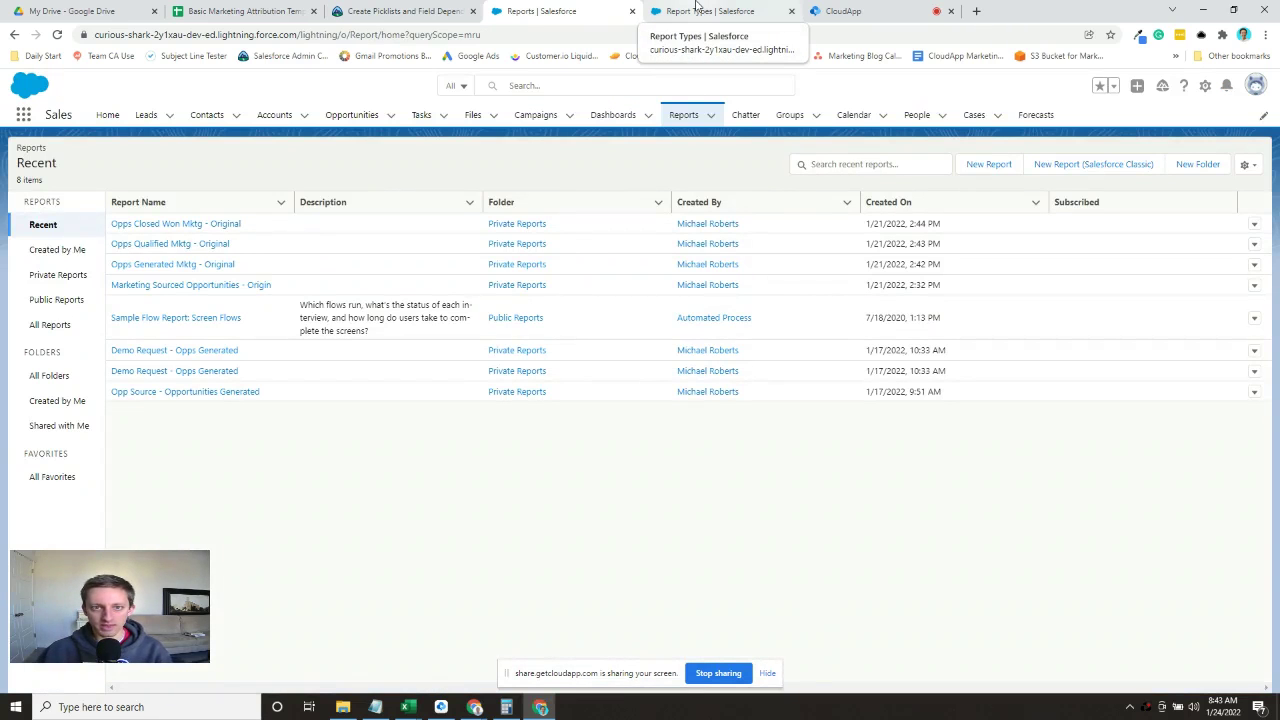
- Go to the Custom Report Types setup page and continue past its introduction
click(697, 10)
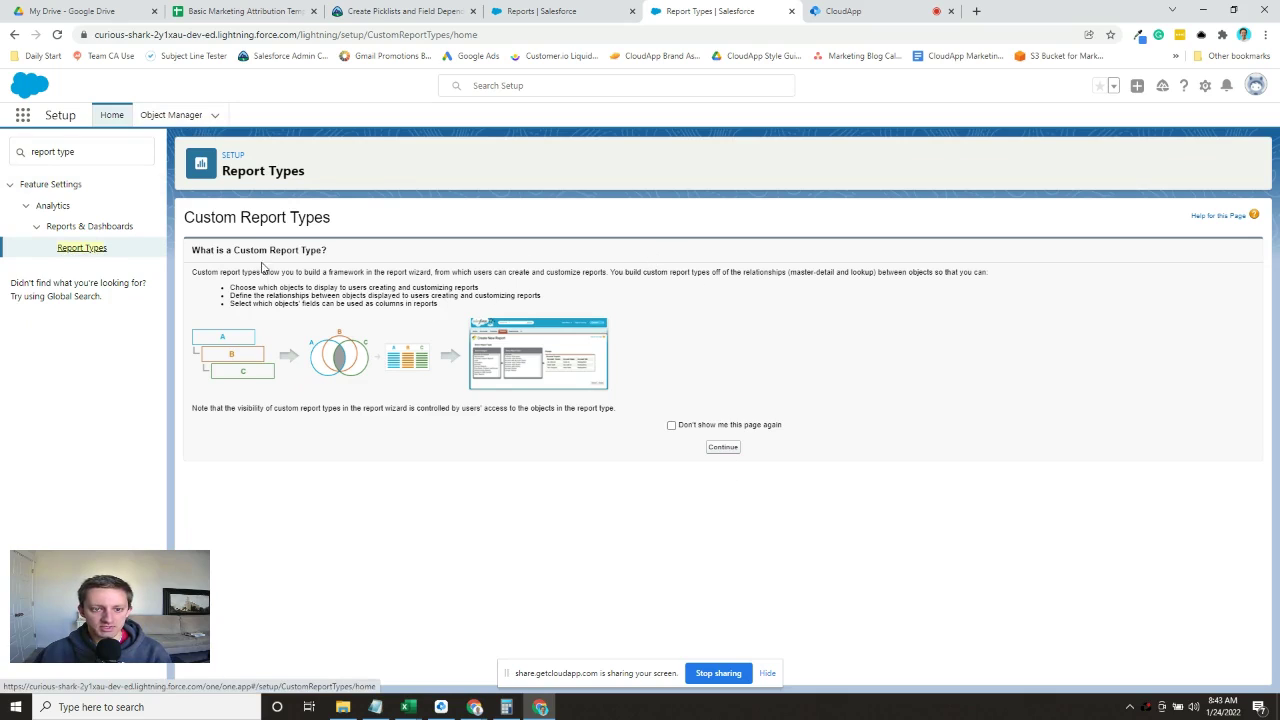
click(735, 450)
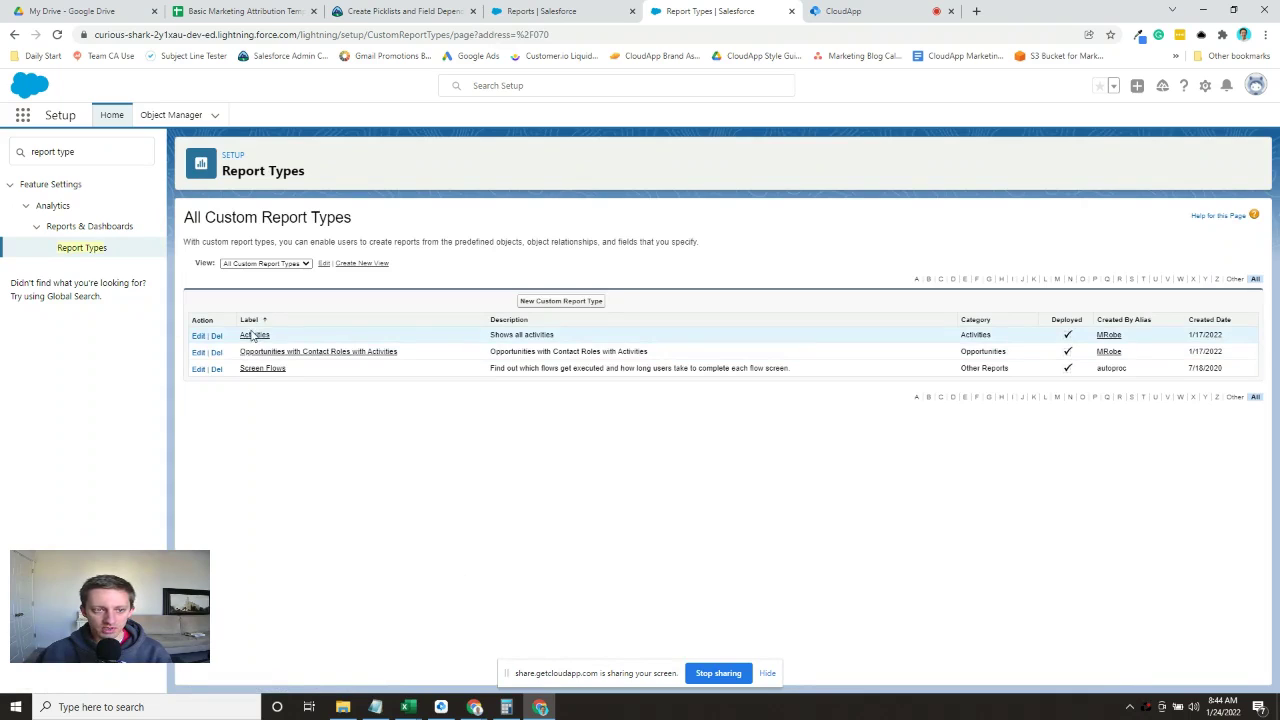
- Begin a new custom report type with primary object Activities and label Activities2
click(560, 301)
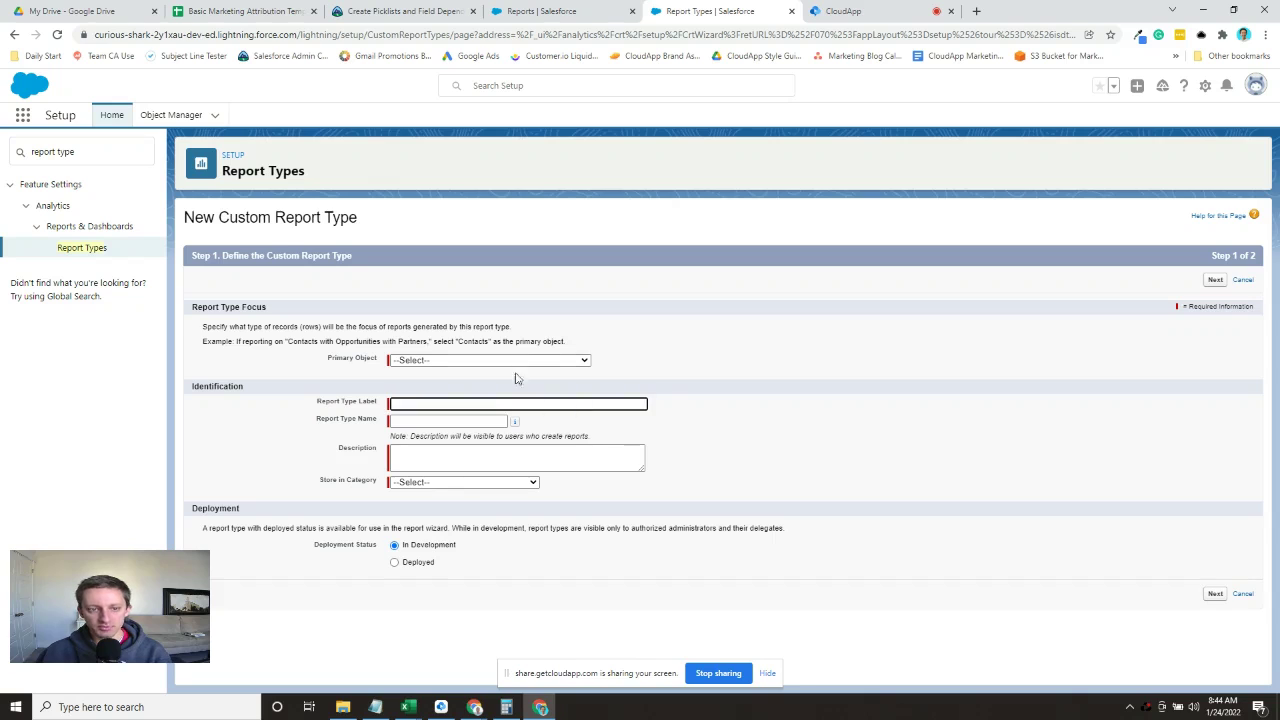
click(425, 362)
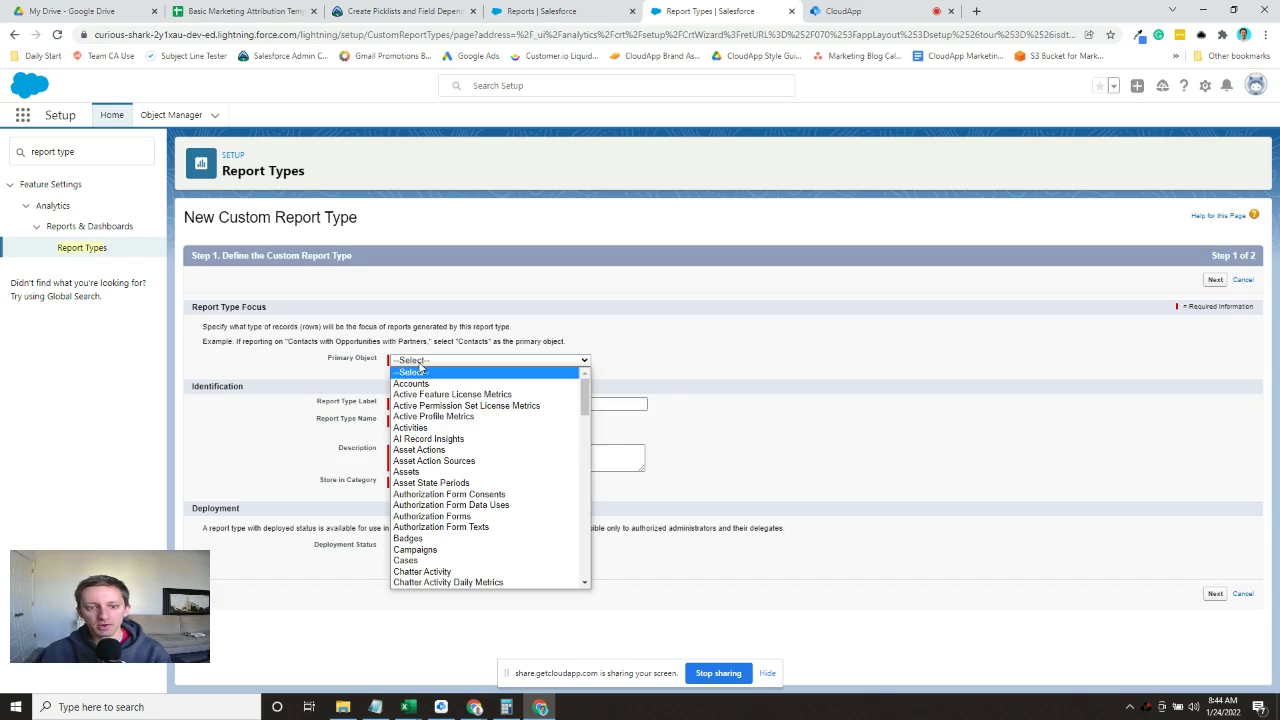
click(440, 428)
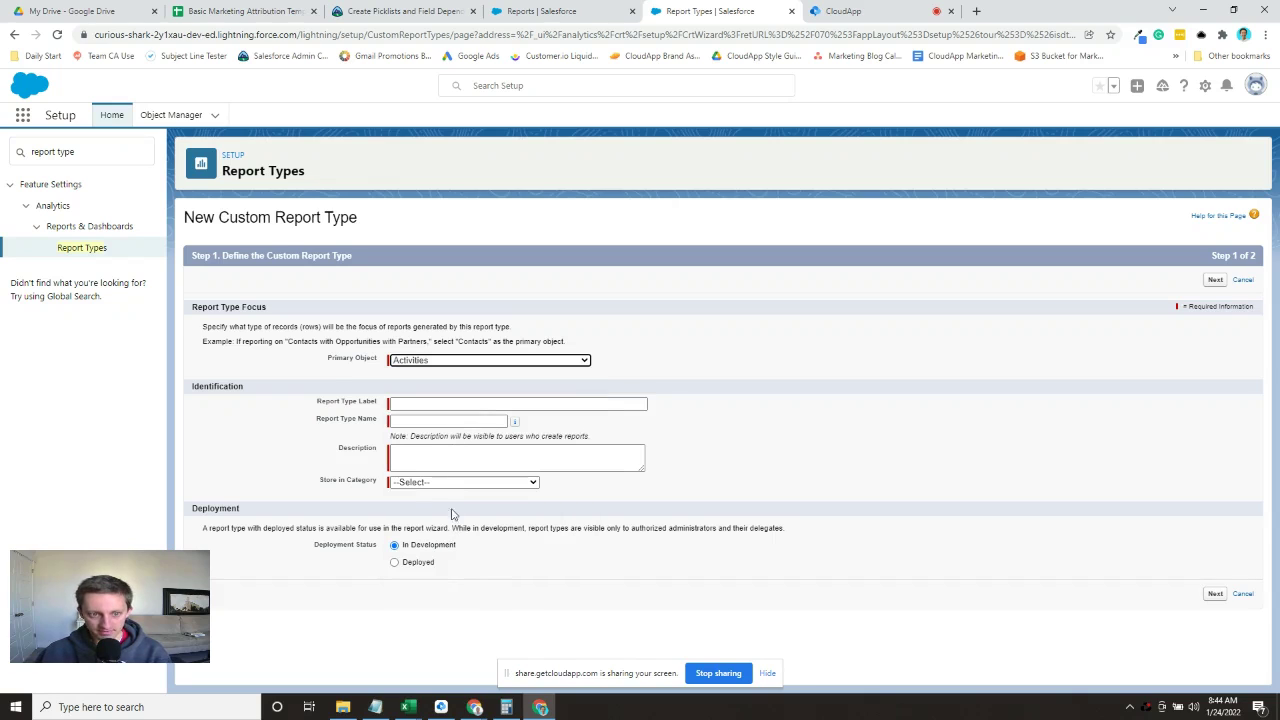
click(481, 402)
text(A)
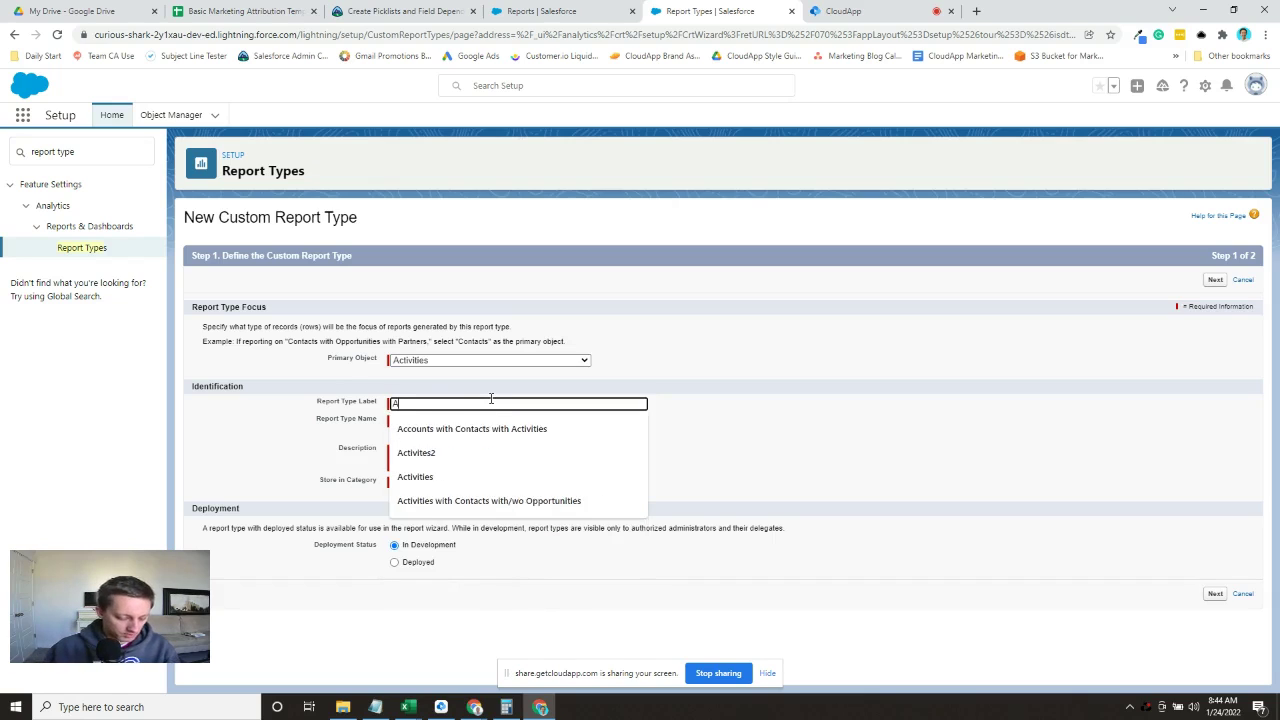
text(cti)
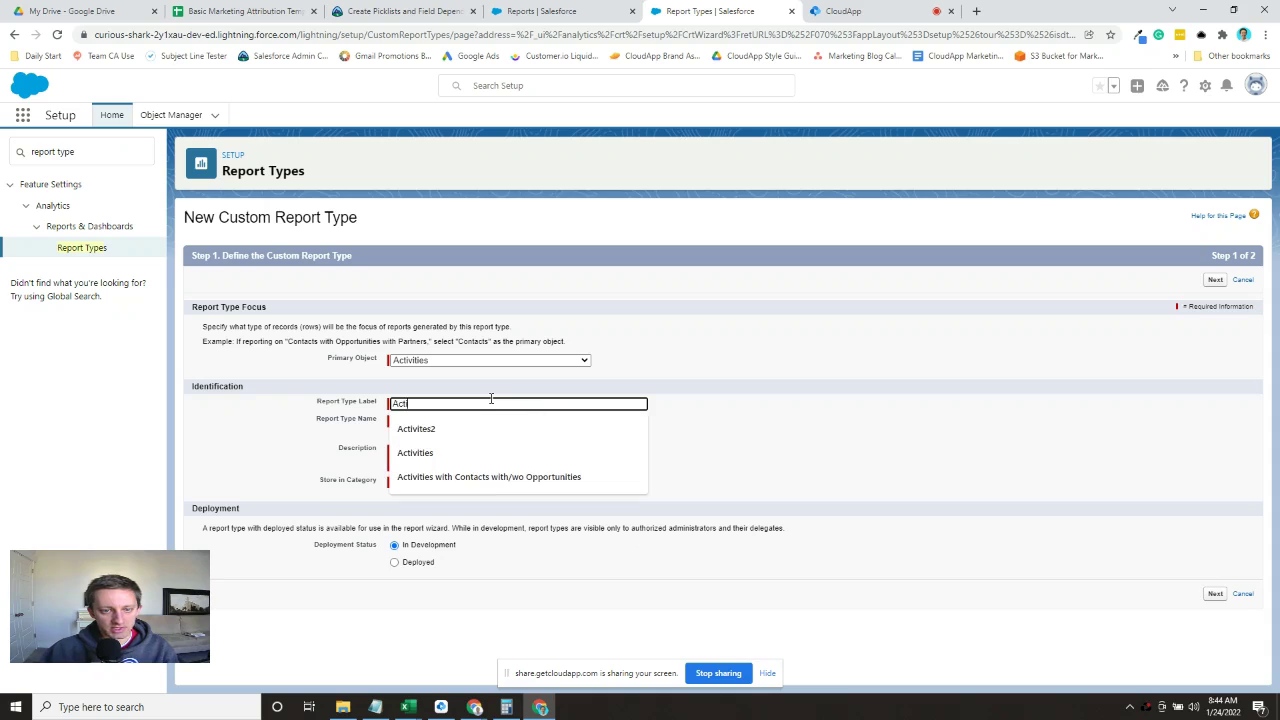
key(Down)
key(Return)
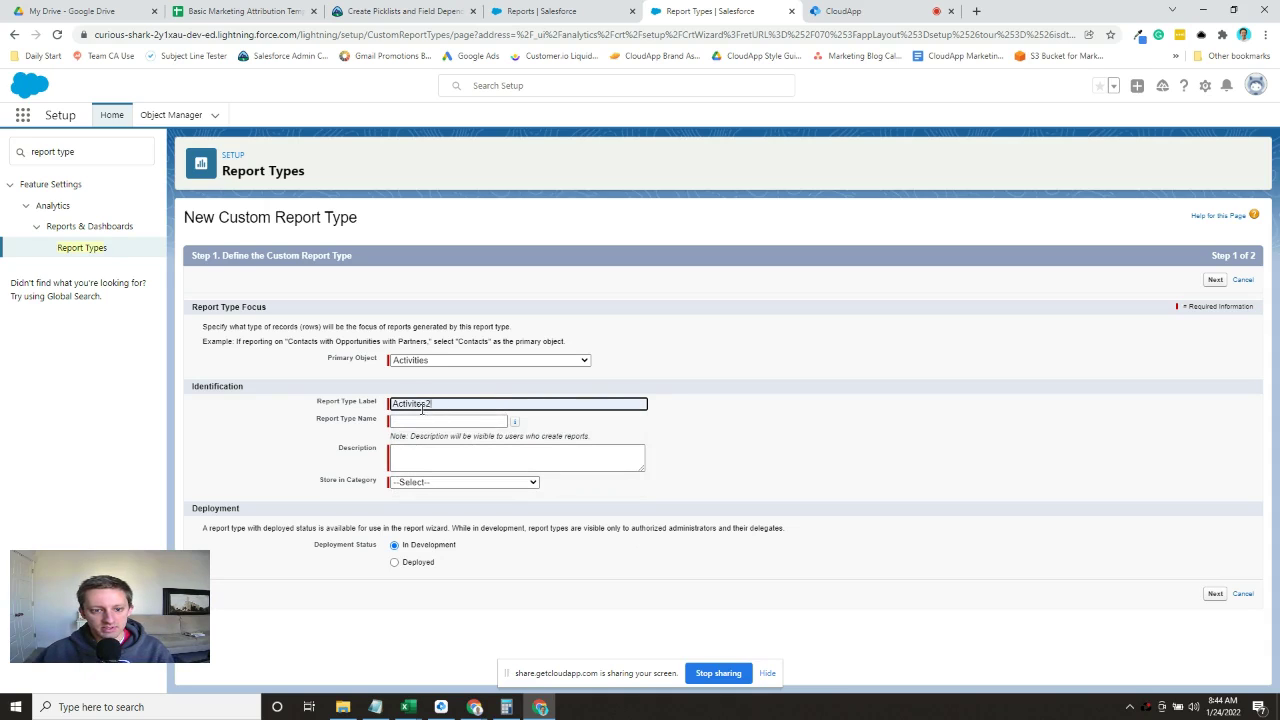
click(420, 404)
text(i)
click(604, 422)
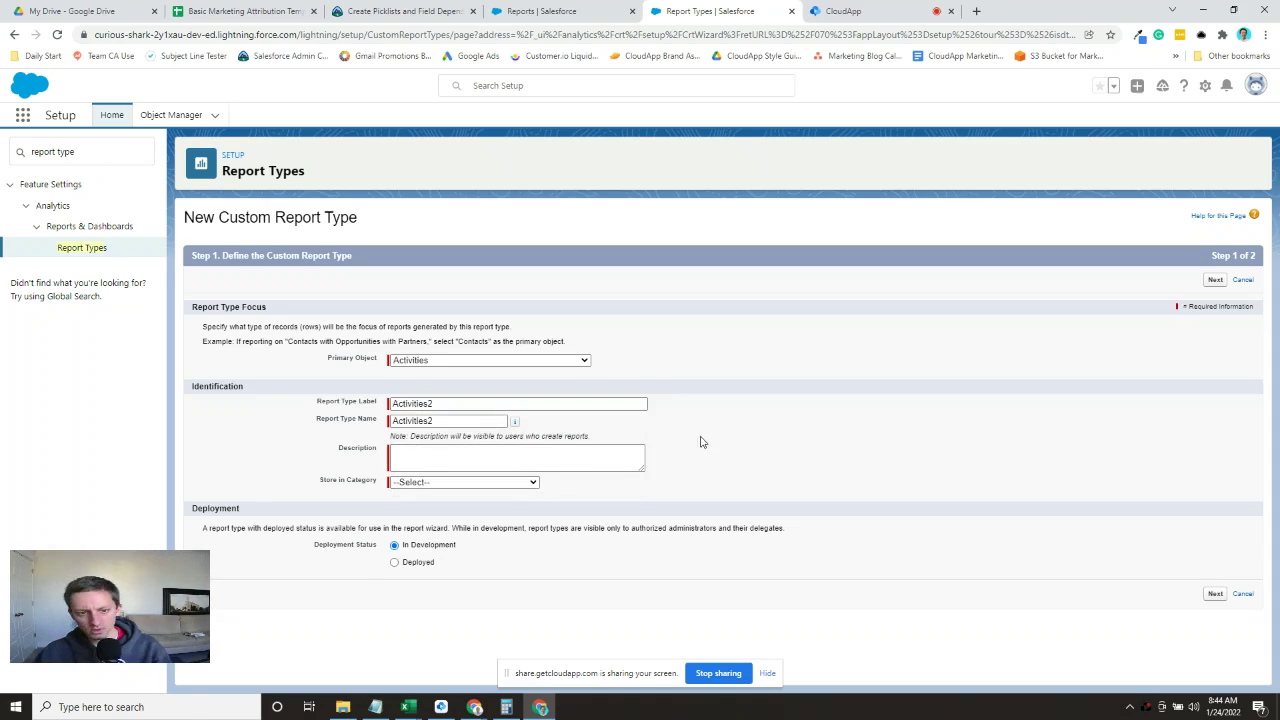
- Add description 'Will show all activities', store it in category Activities, and mark it Deployed
click(561, 463)
text(Show)
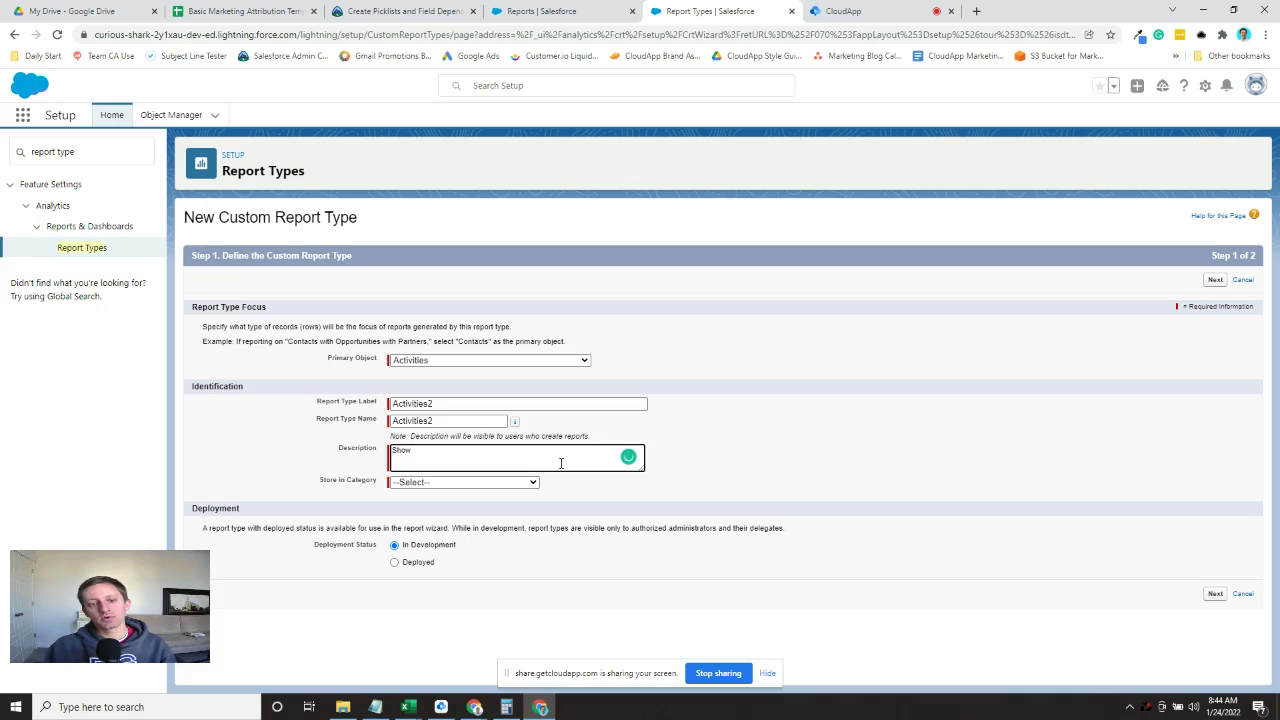
key(BackSpace)
key(BackSpace)
key(BackSpace)
key(BackSpace)
text(Will show all activities)
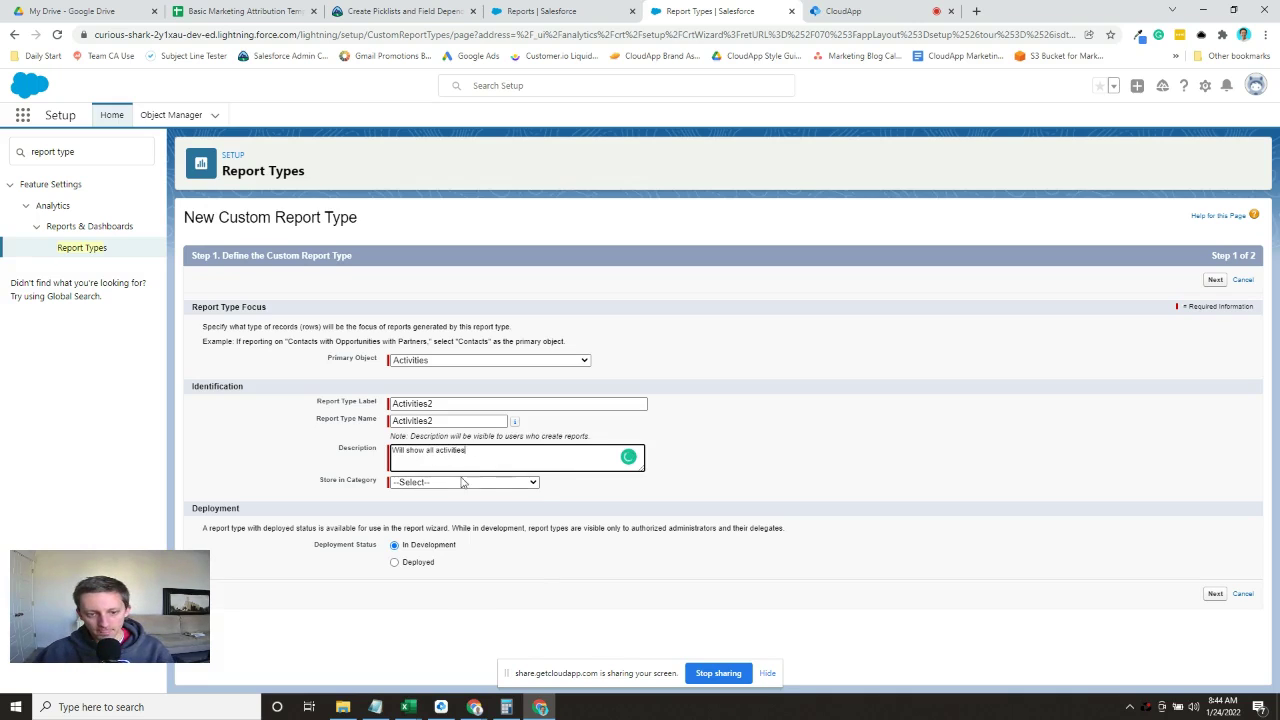
click(461, 484)
click(452, 566)
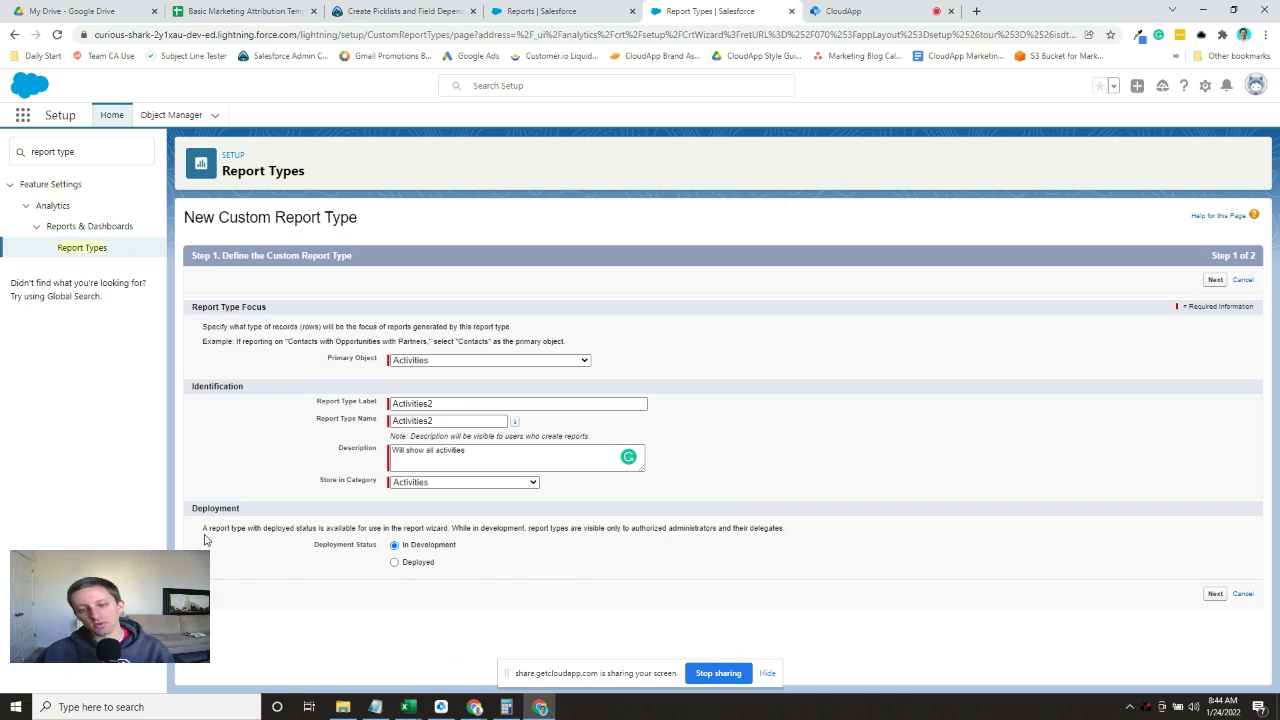
click(418, 563)
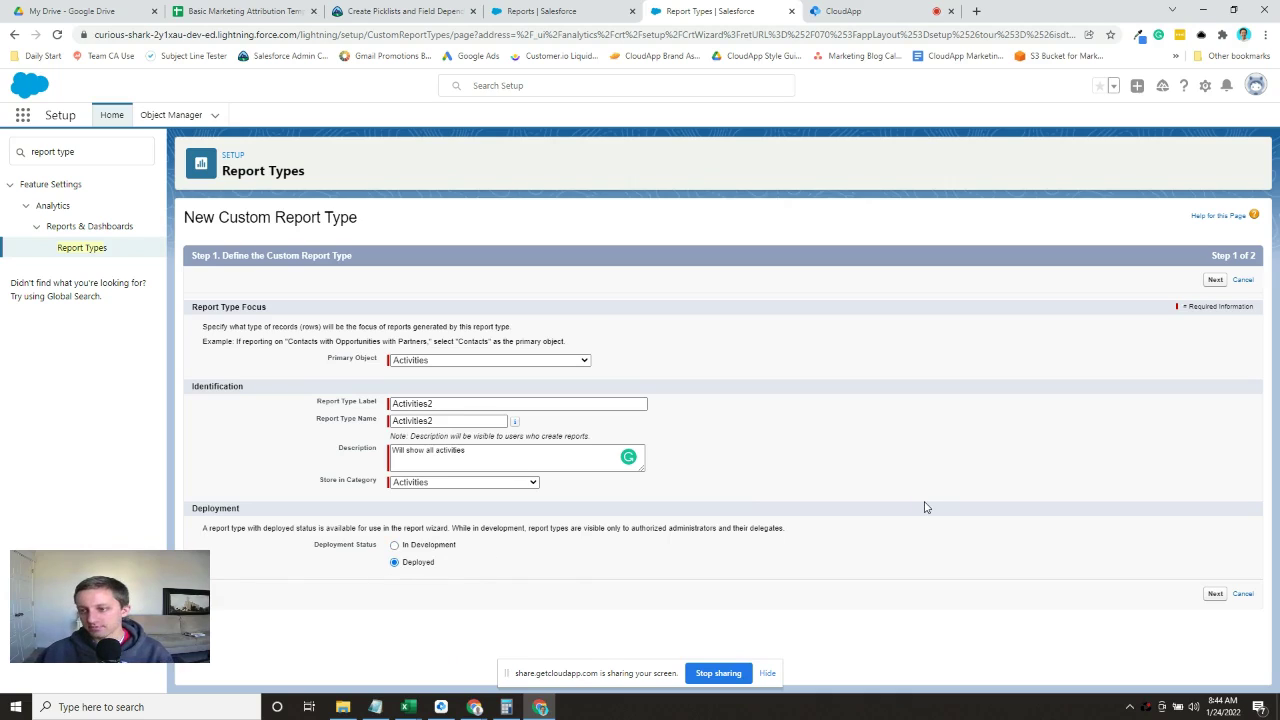
- Keep Activities as the only related object and save the Activities2 report type
click(1215, 281)
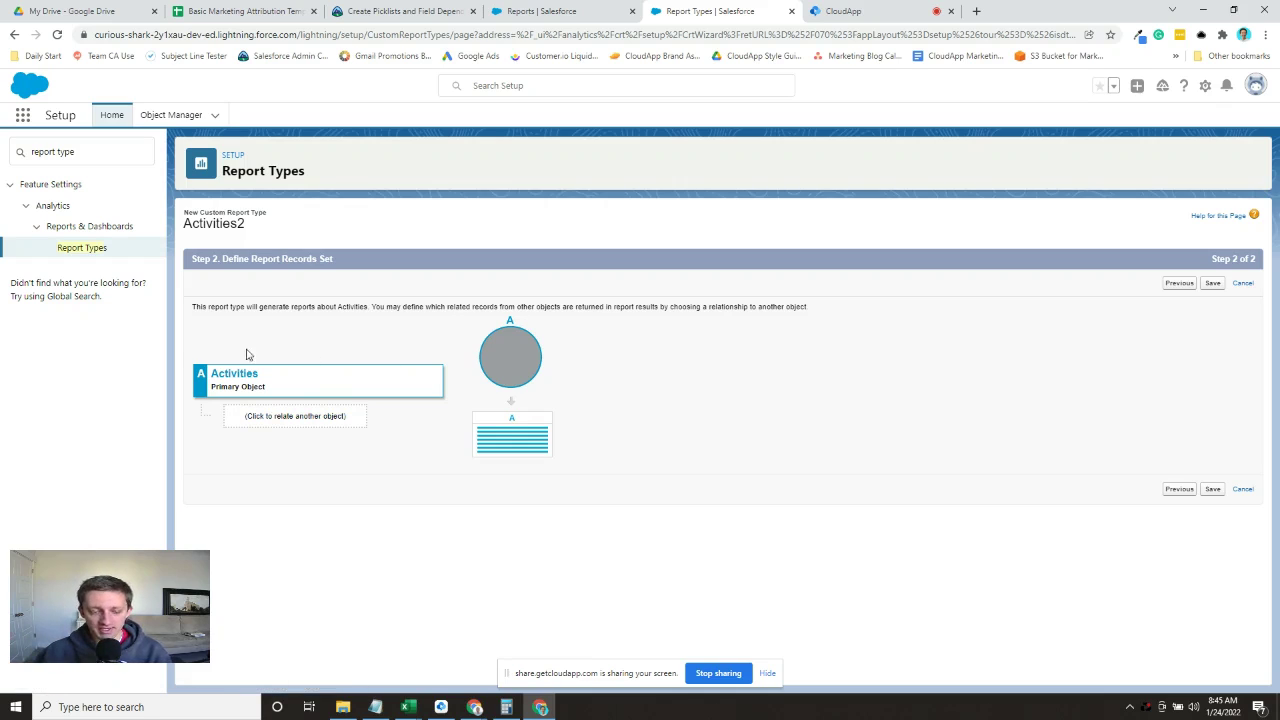
click(1214, 284)
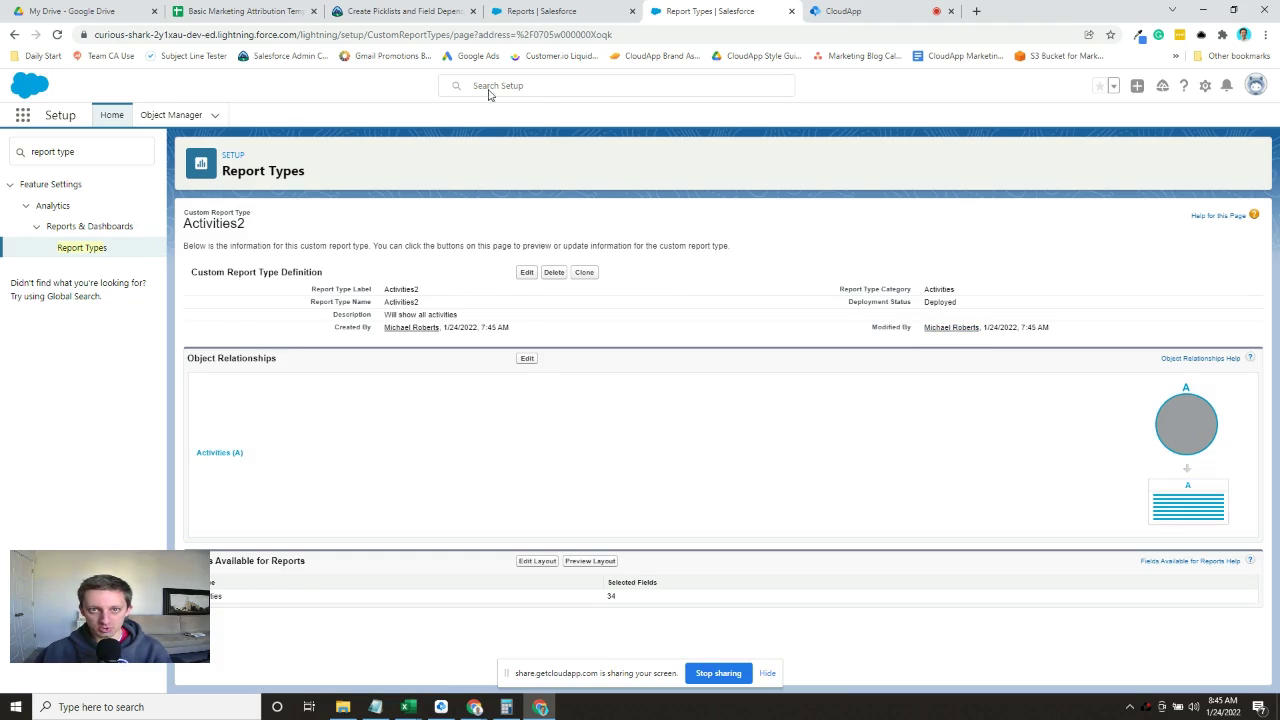
- Check the Reports list, then open the Activities2 fields layout for editing, inspecting Subject
click(538, 11)
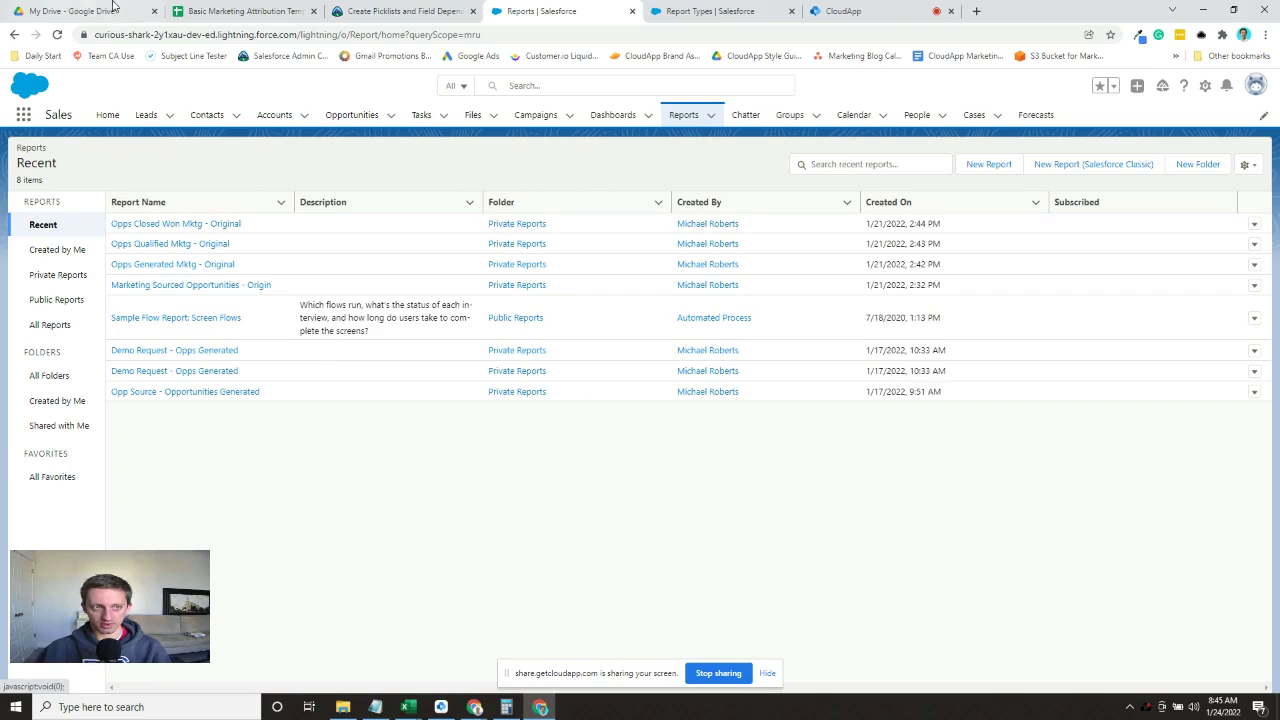
click(710, 11)
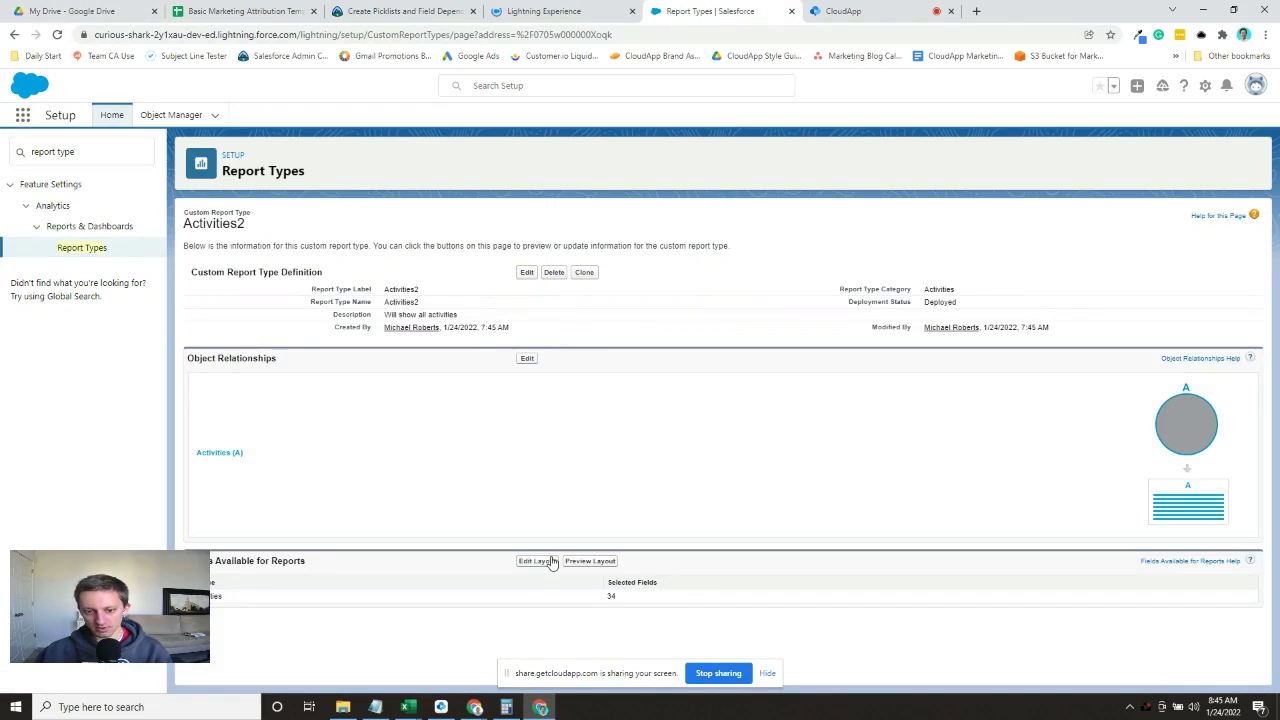
click(536, 561)
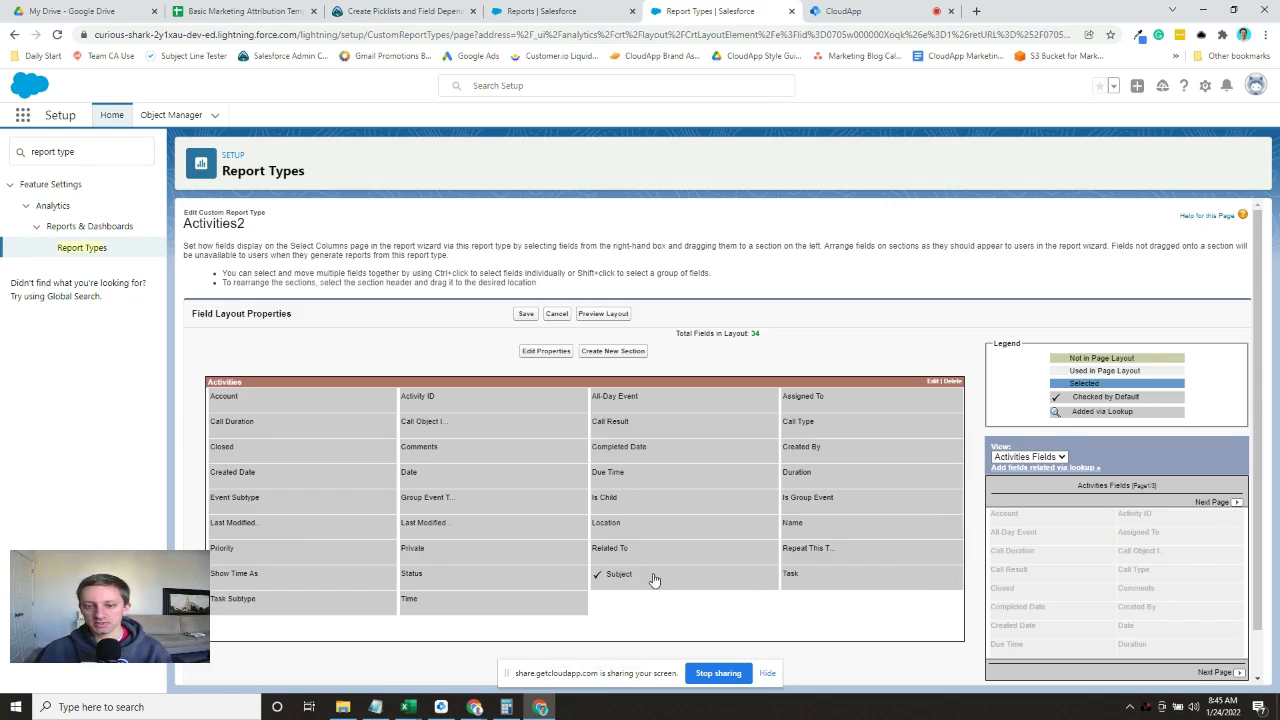
mouse_move(653, 580)
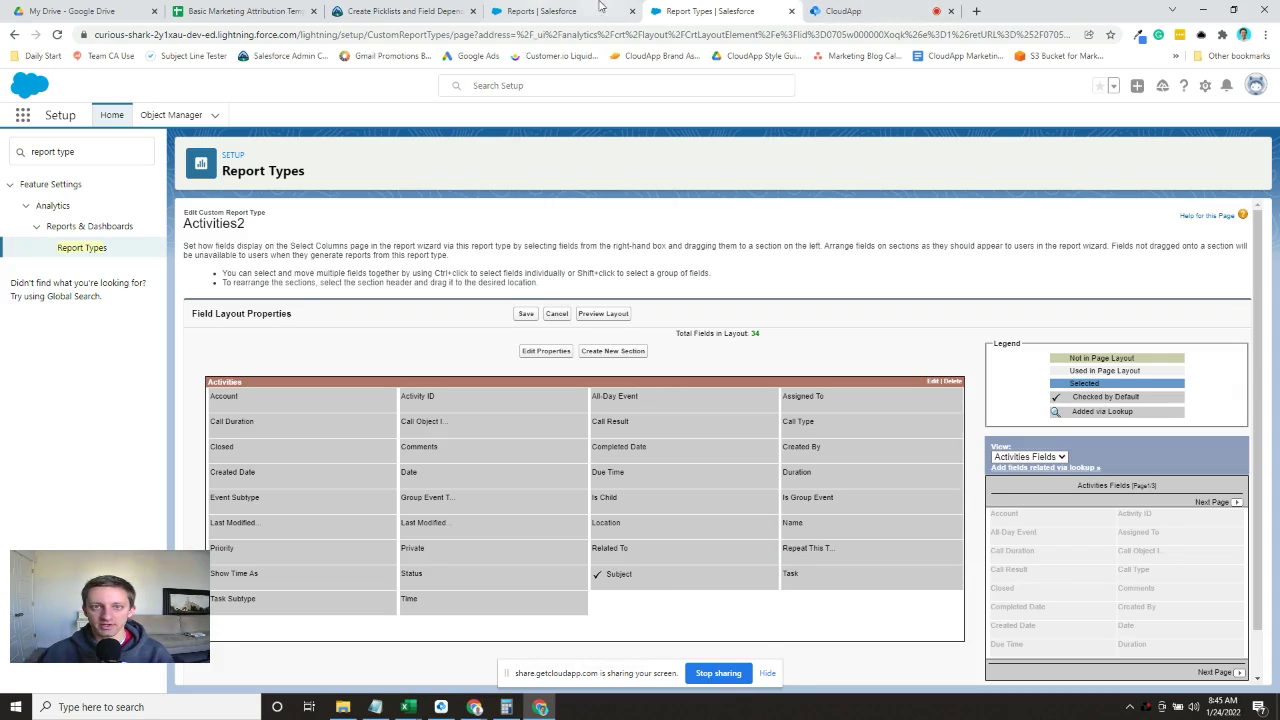
- Start a new report from the Activities2 type found by searching 'activit', then return to the field layout
click(540, 11)
click(985, 164)
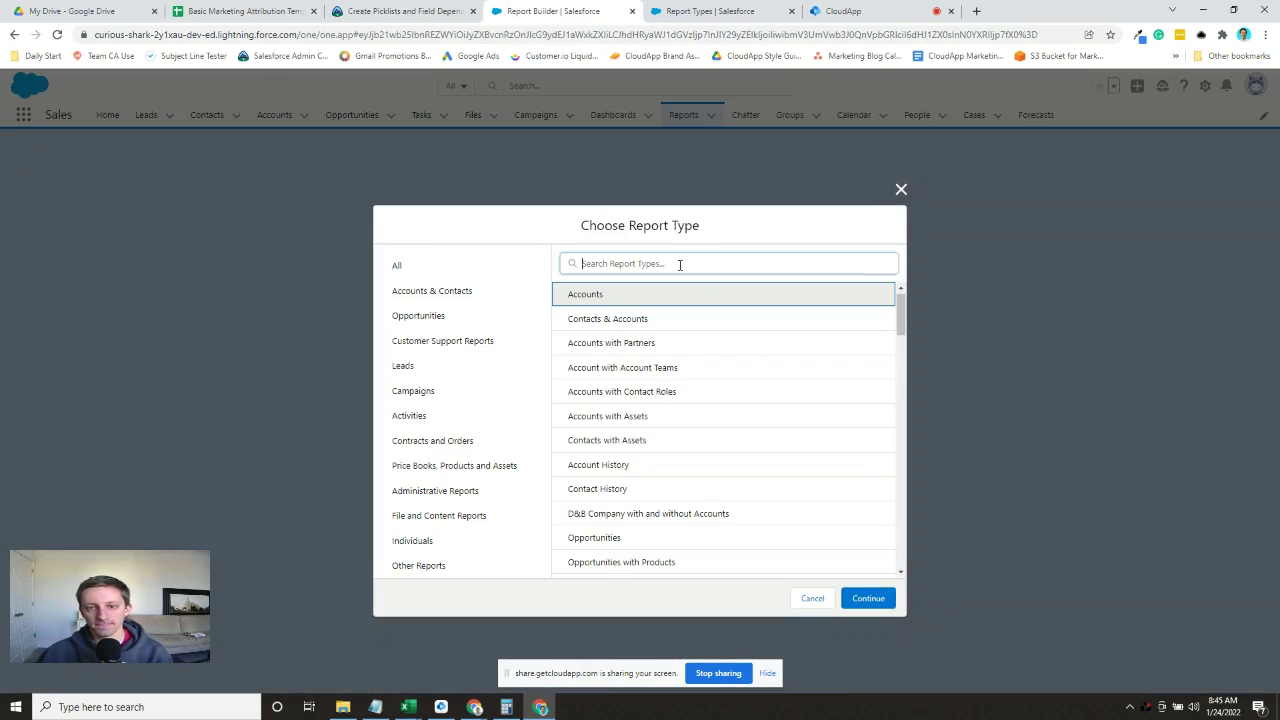
click(680, 263)
text(activit)
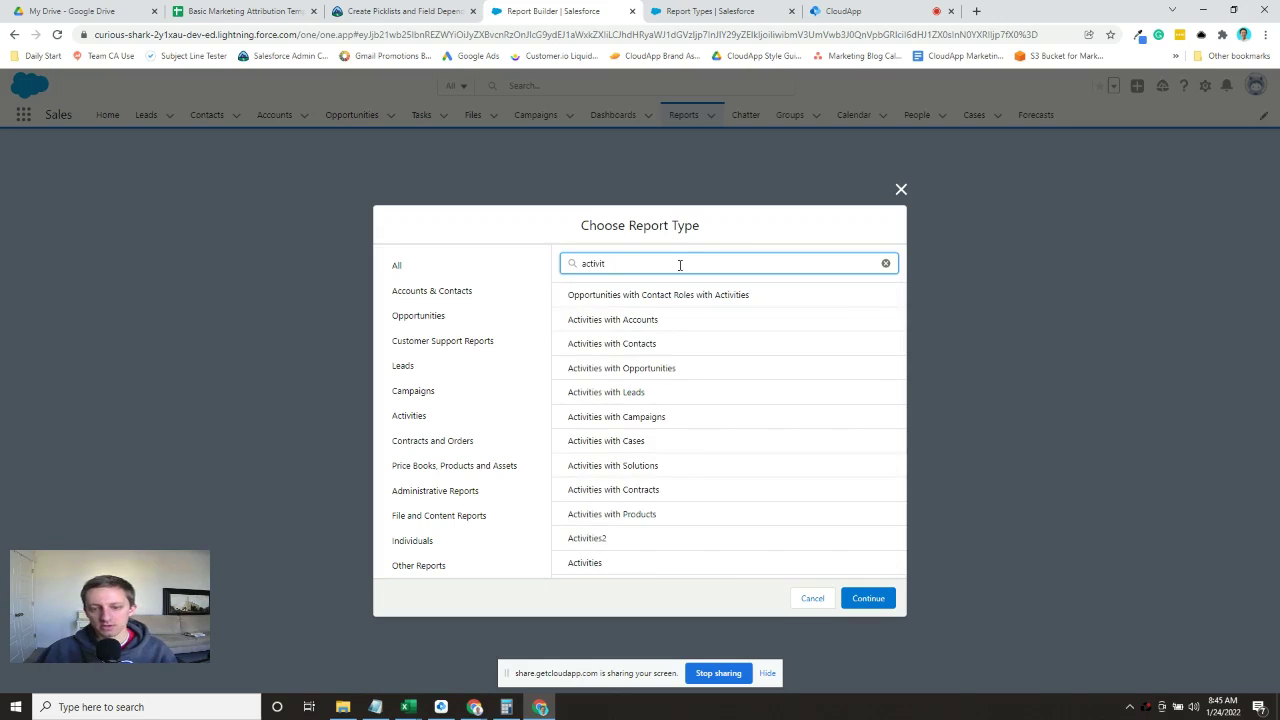
click(620, 539)
click(885, 600)
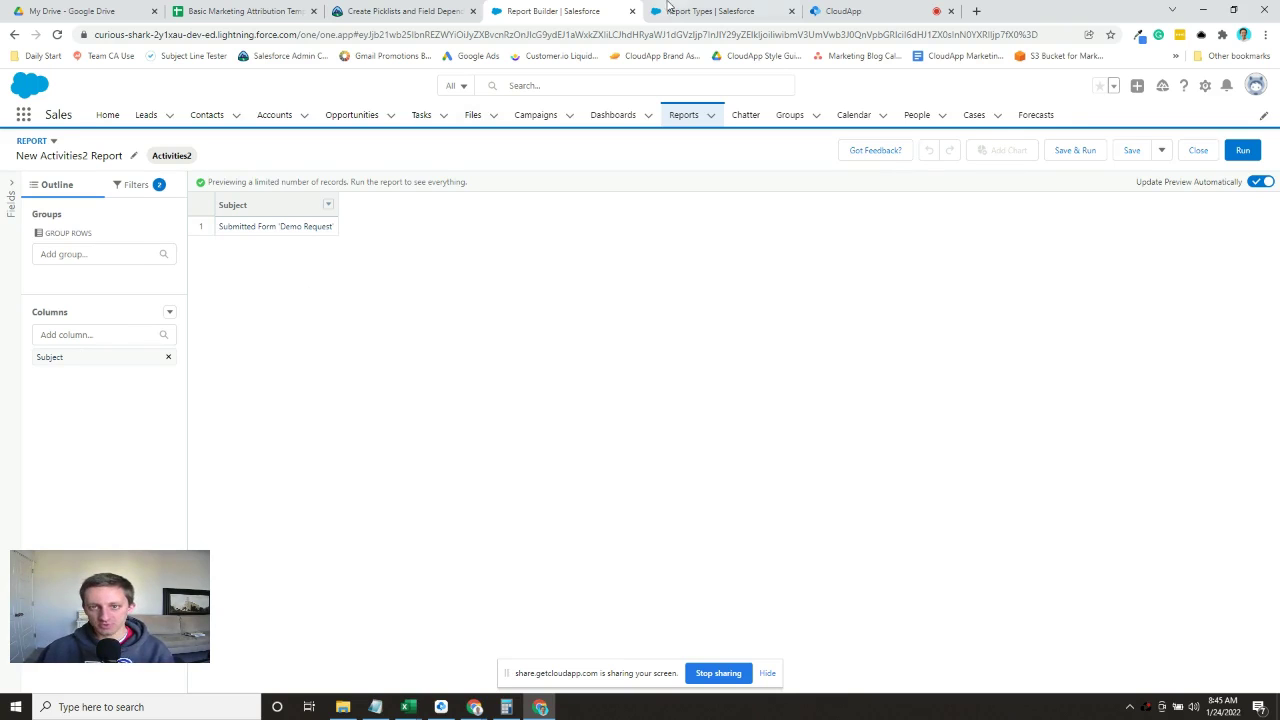
click(710, 8)
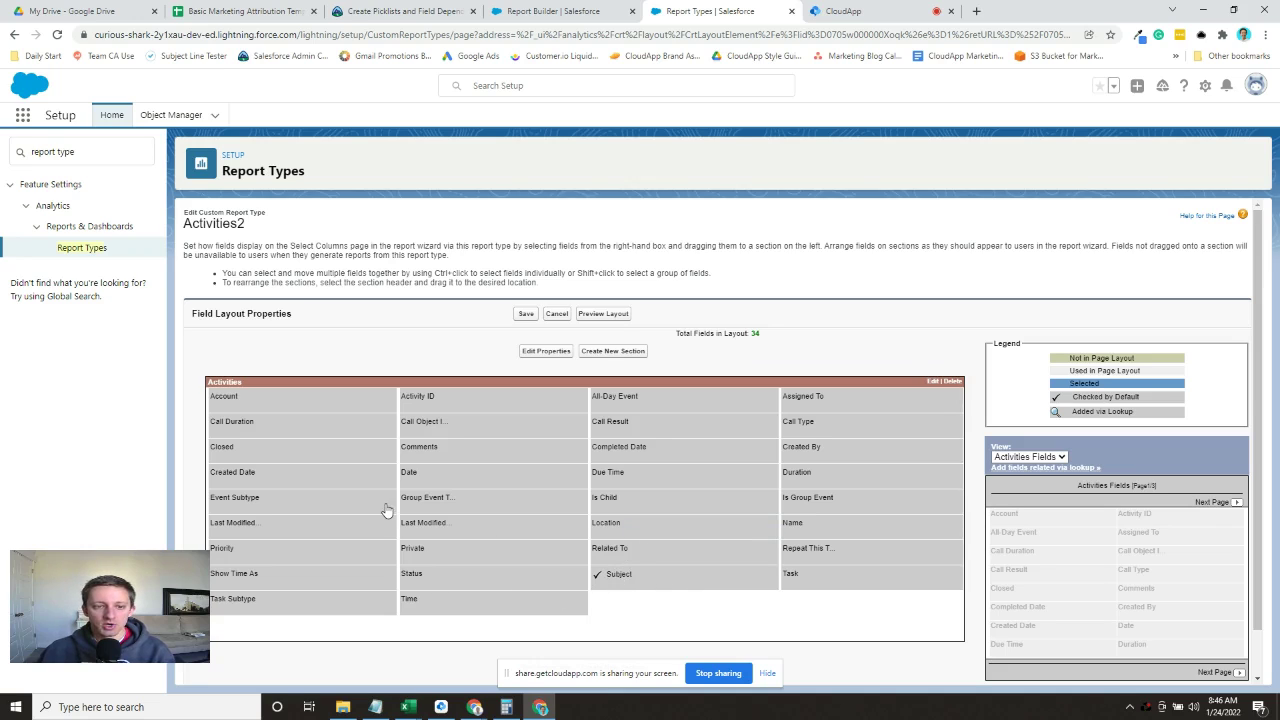
- Make Account, Comments and Created Date checked by default in the Activities2 layout
double_click(338, 398)
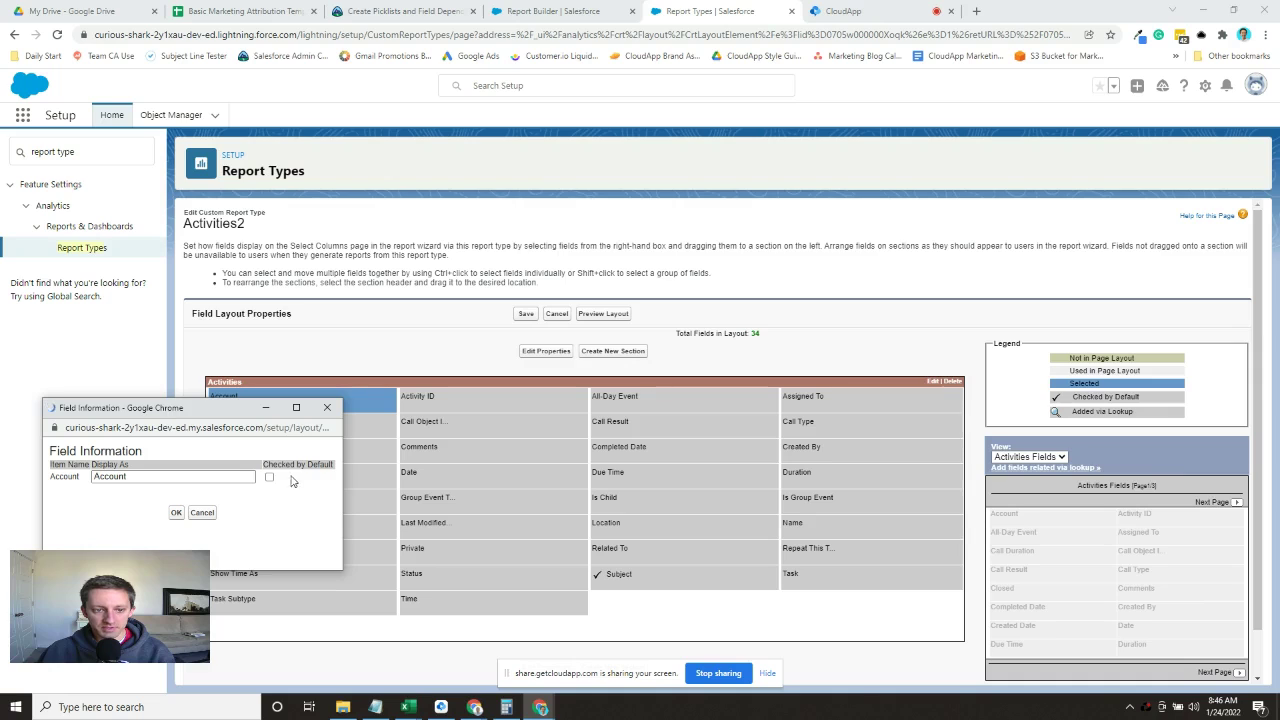
click(269, 478)
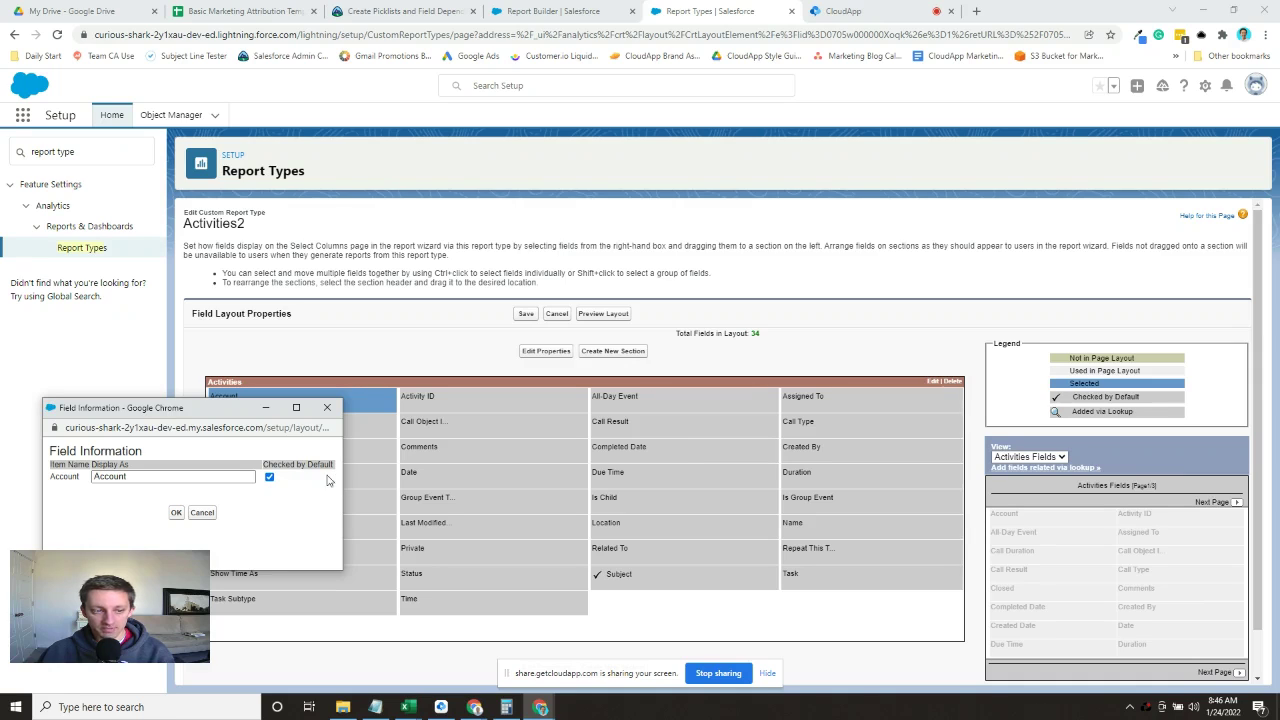
click(173, 513)
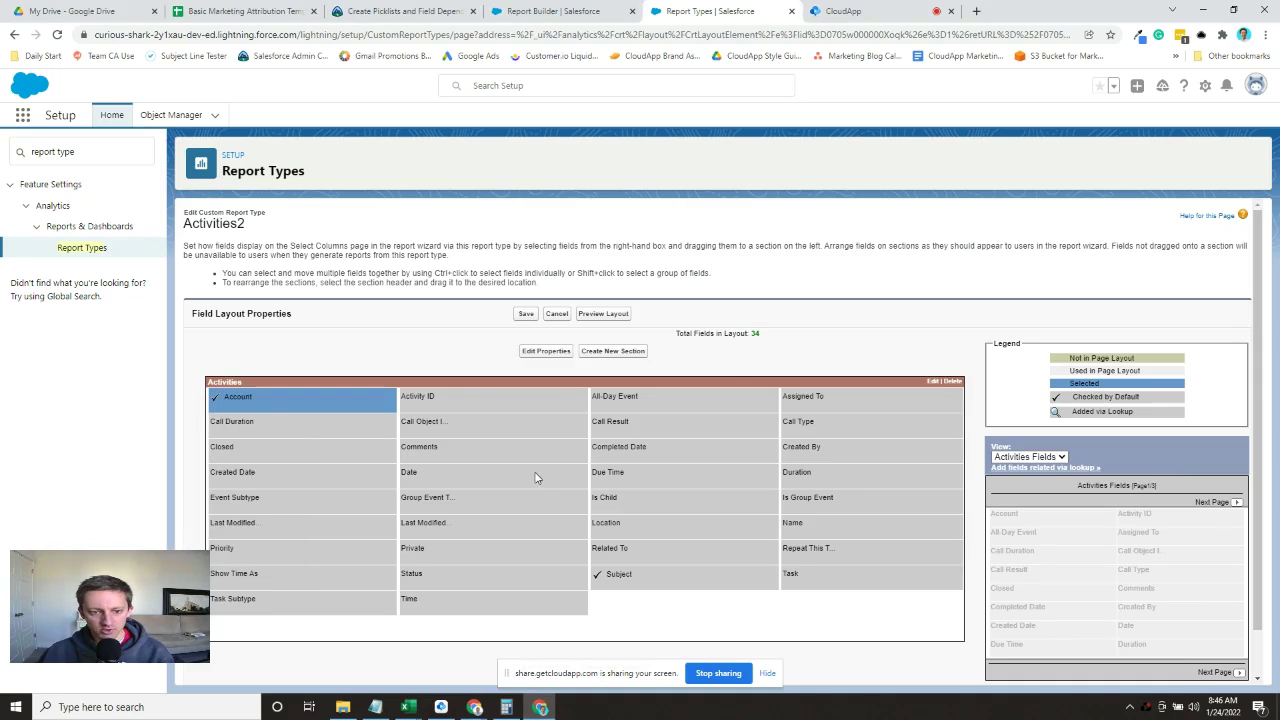
double_click(470, 450)
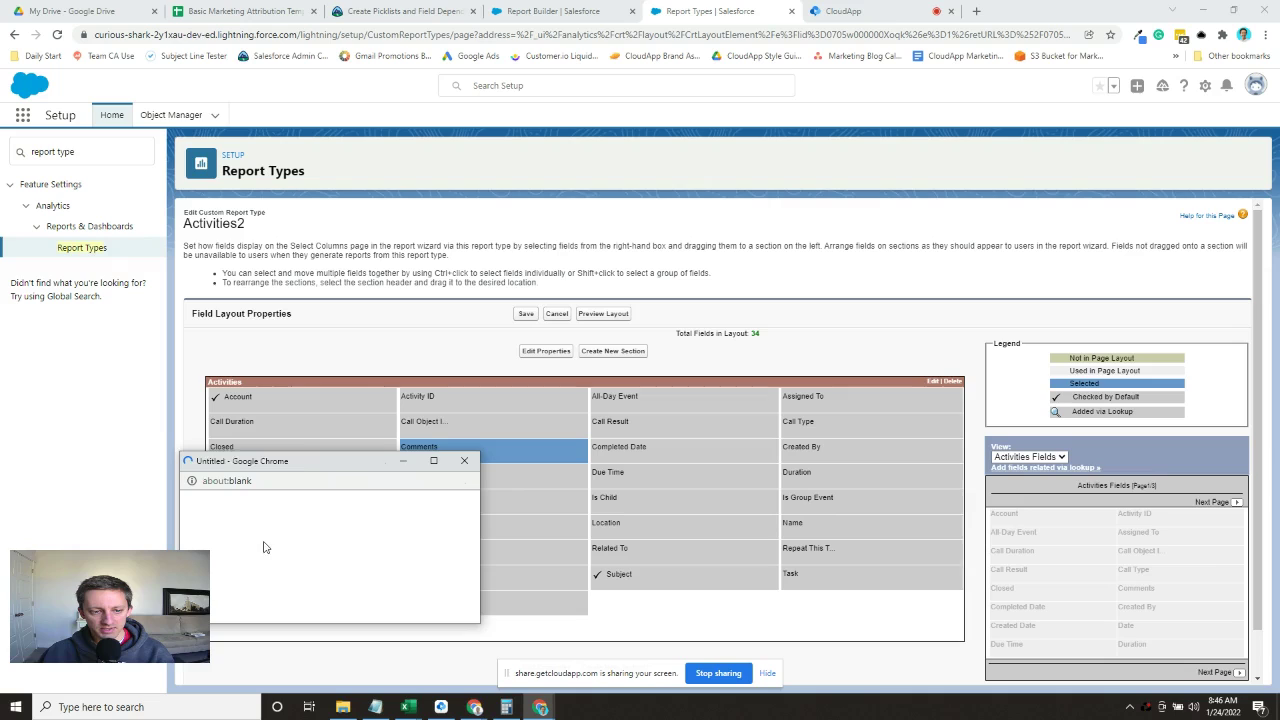
click(405, 531)
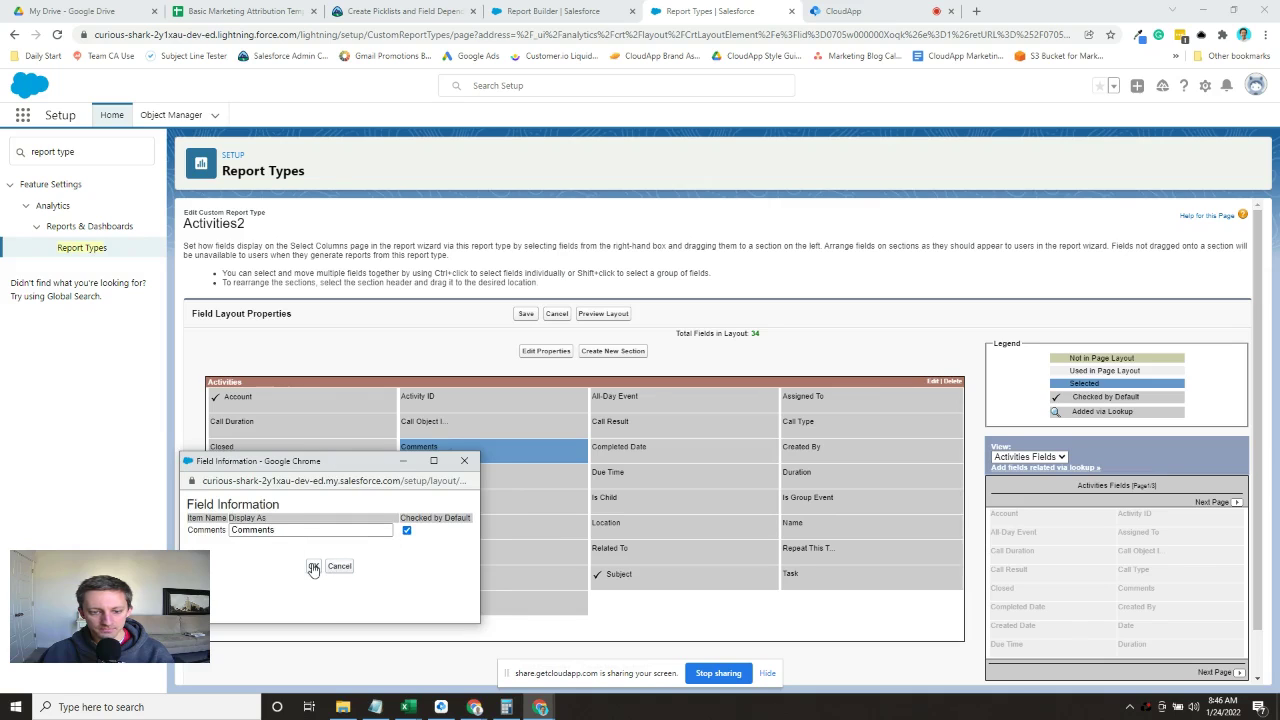
click(313, 566)
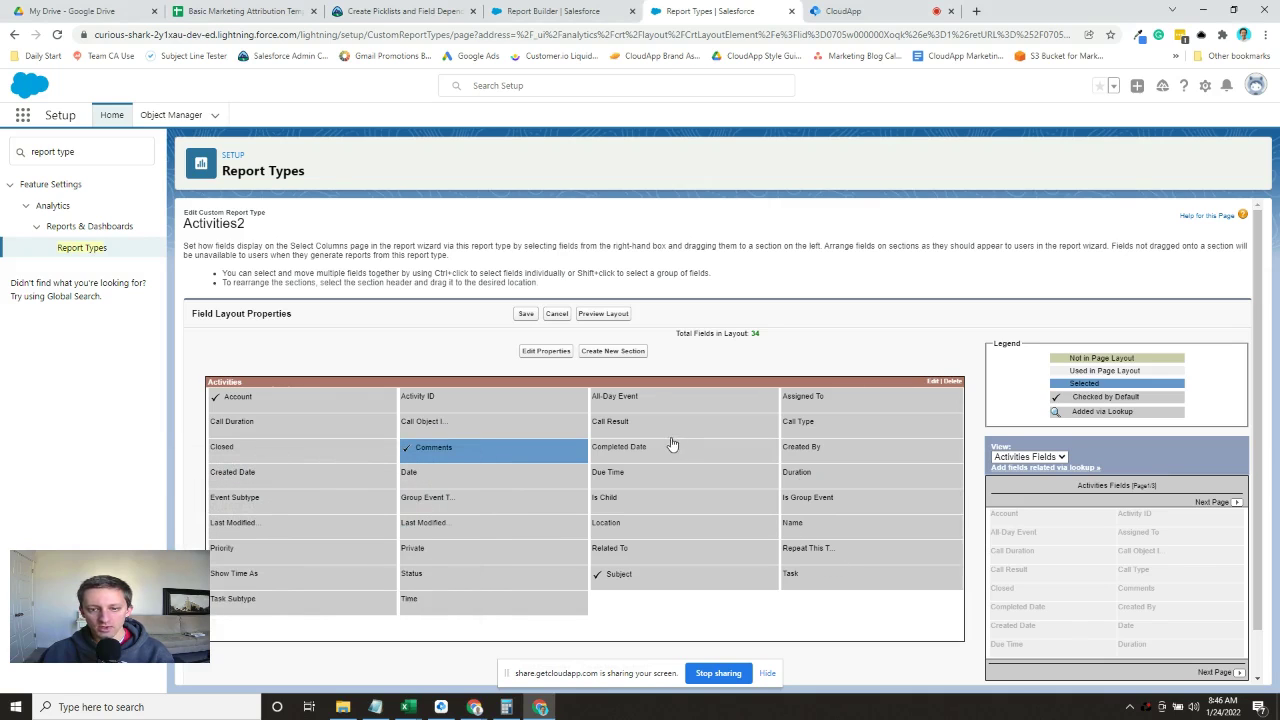
double_click(284, 466)
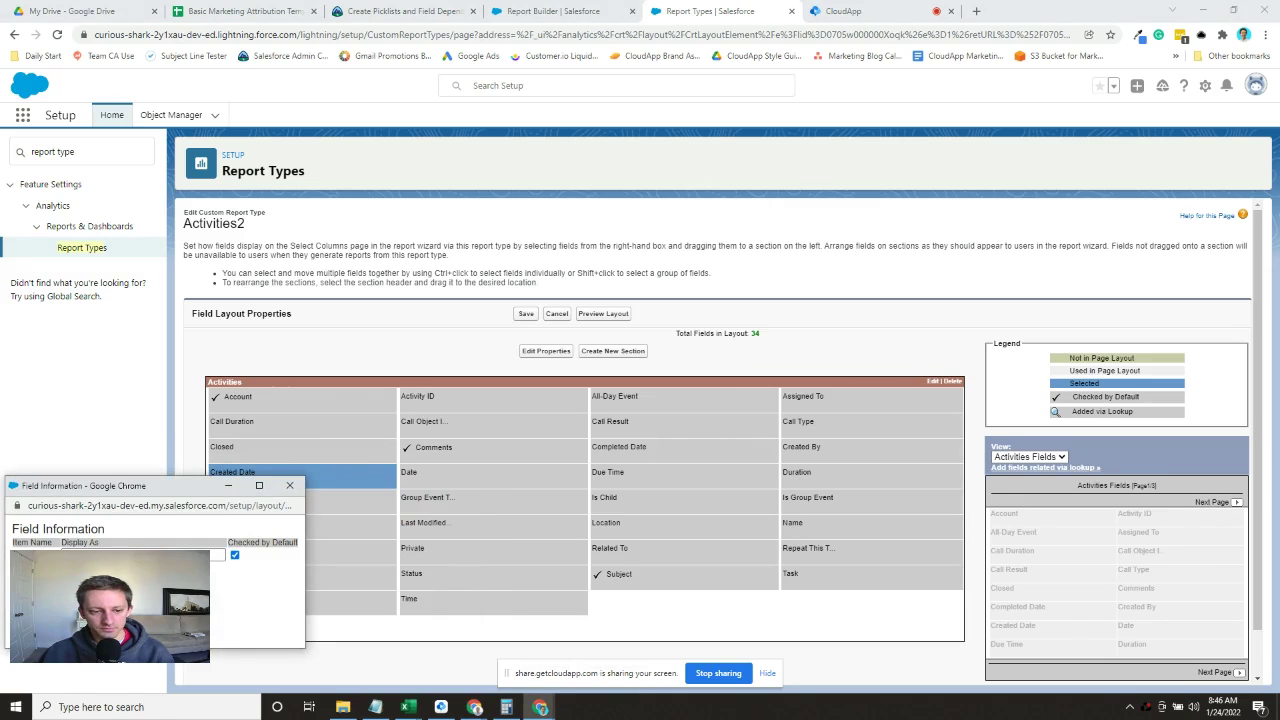
click(200, 625)
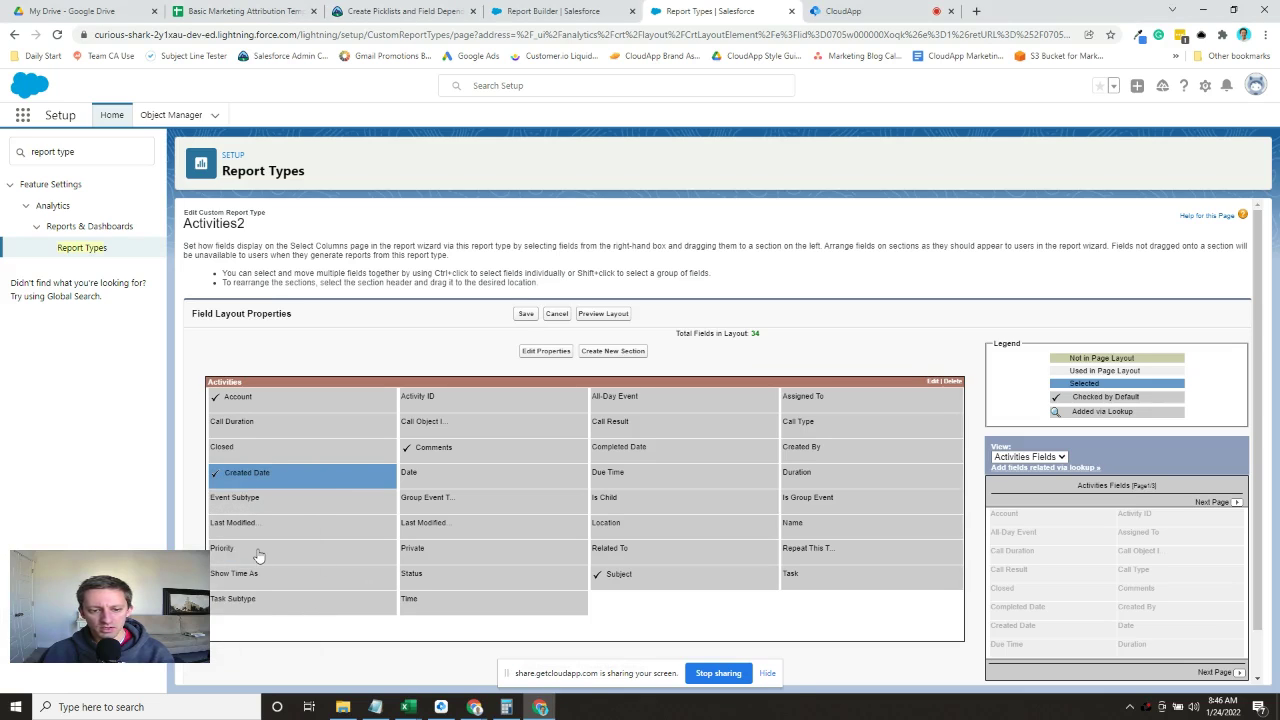
- Also default Status and Name, then save the Activities2 field layout
double_click(456, 582)
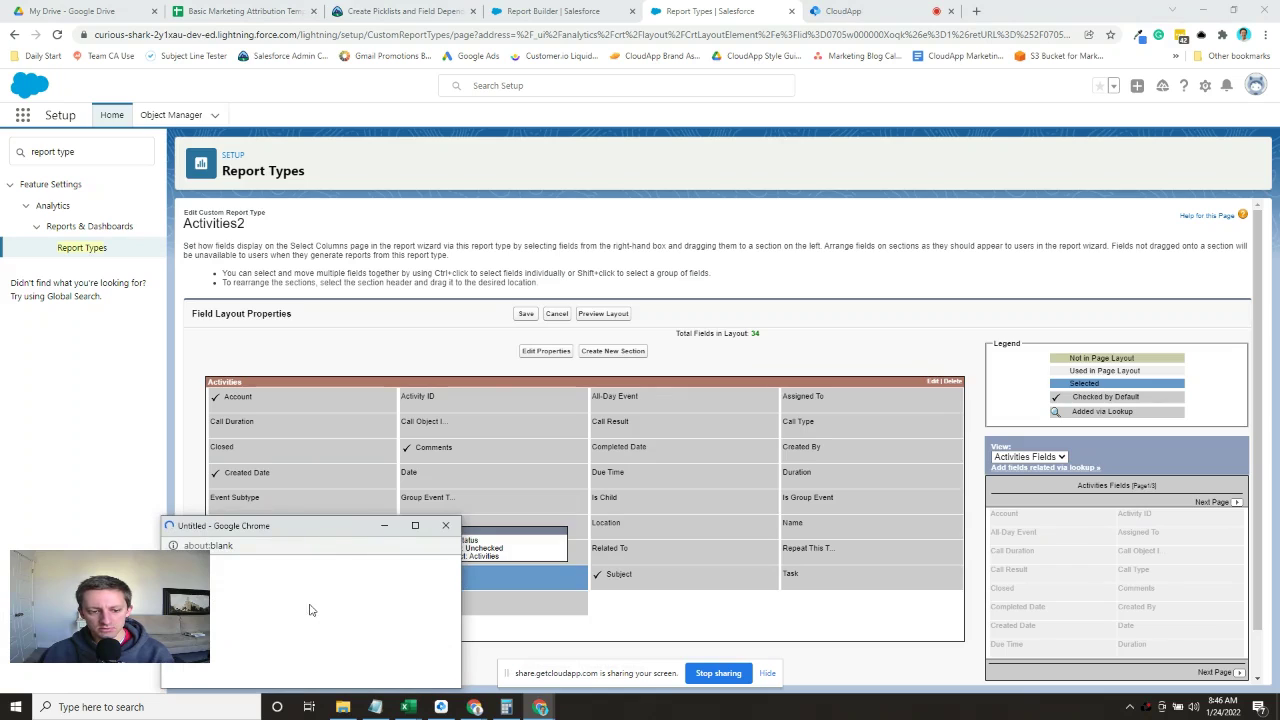
click(388, 595)
click(295, 630)
double_click(824, 526)
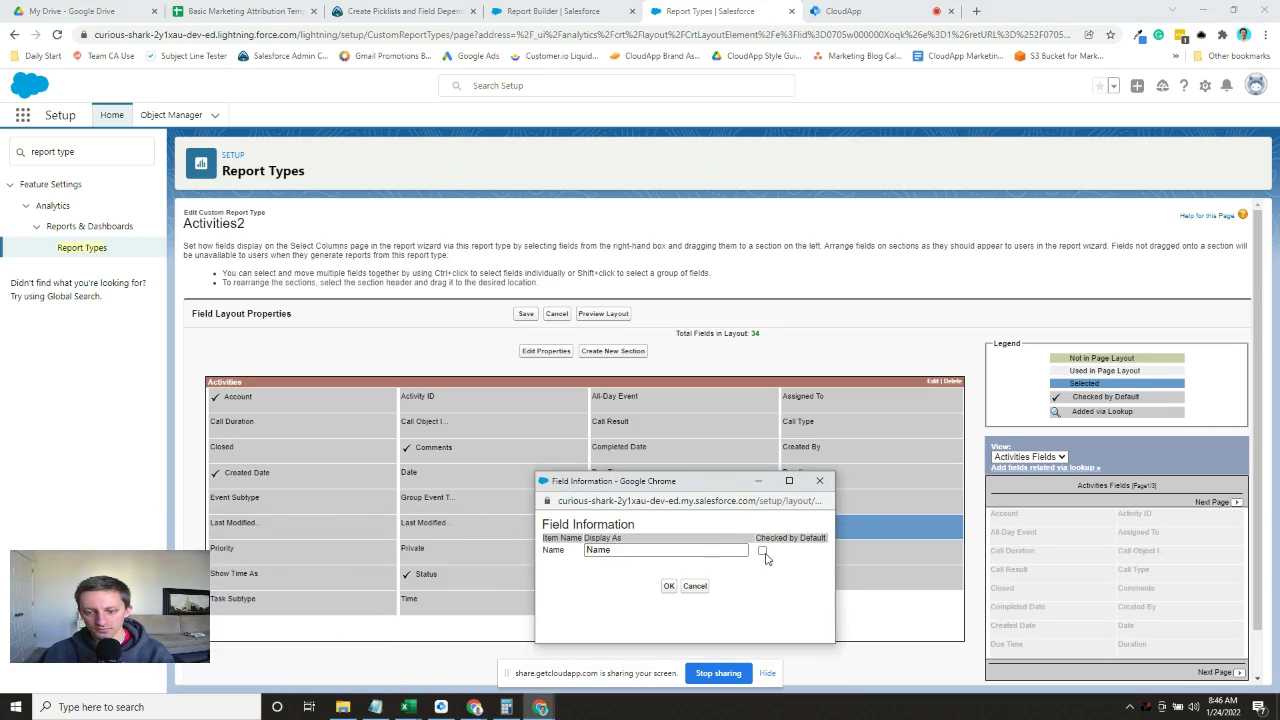
click(668, 586)
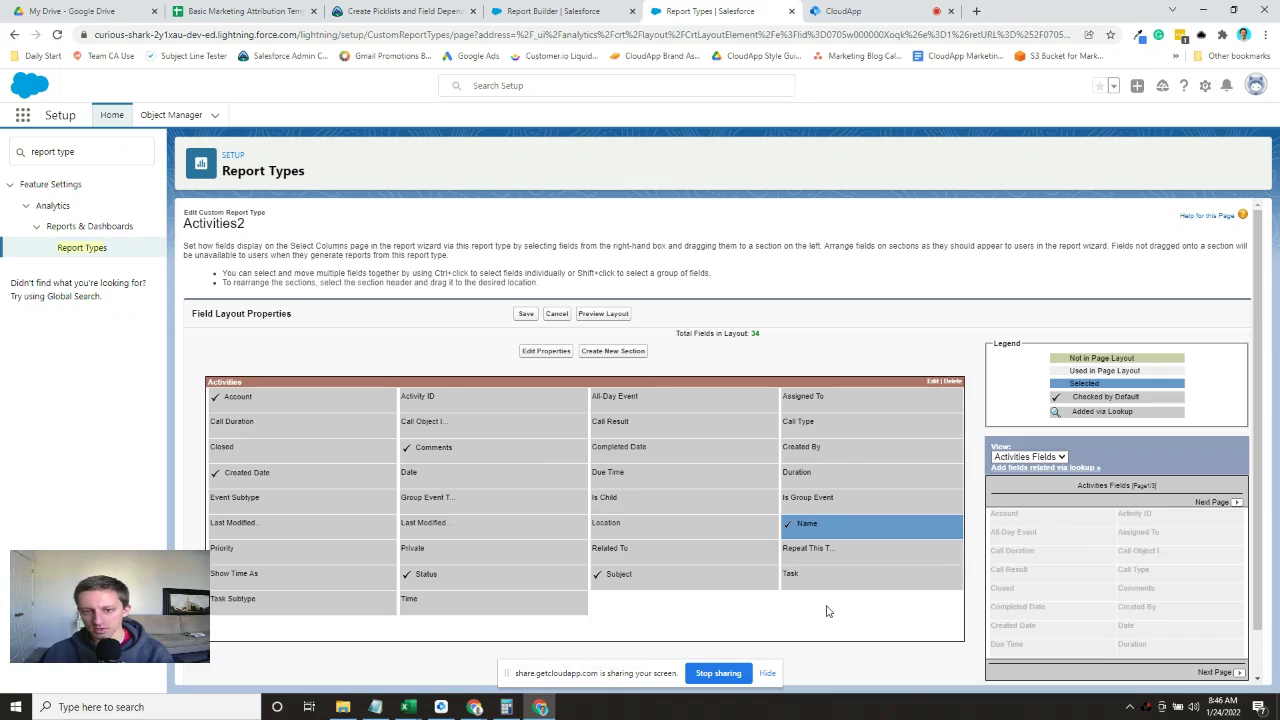
click(526, 314)
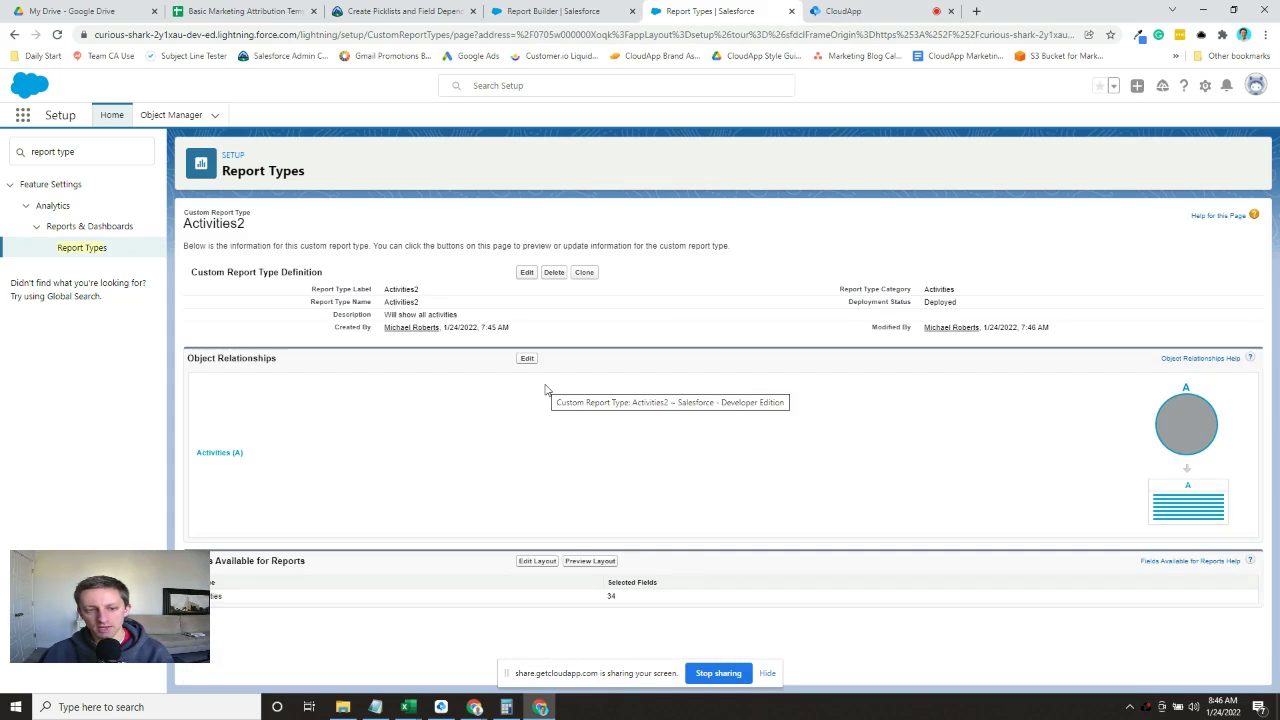
- From the Reports home, start a new report using the Activities2 type found by searching 'activit'
click(560, 11)
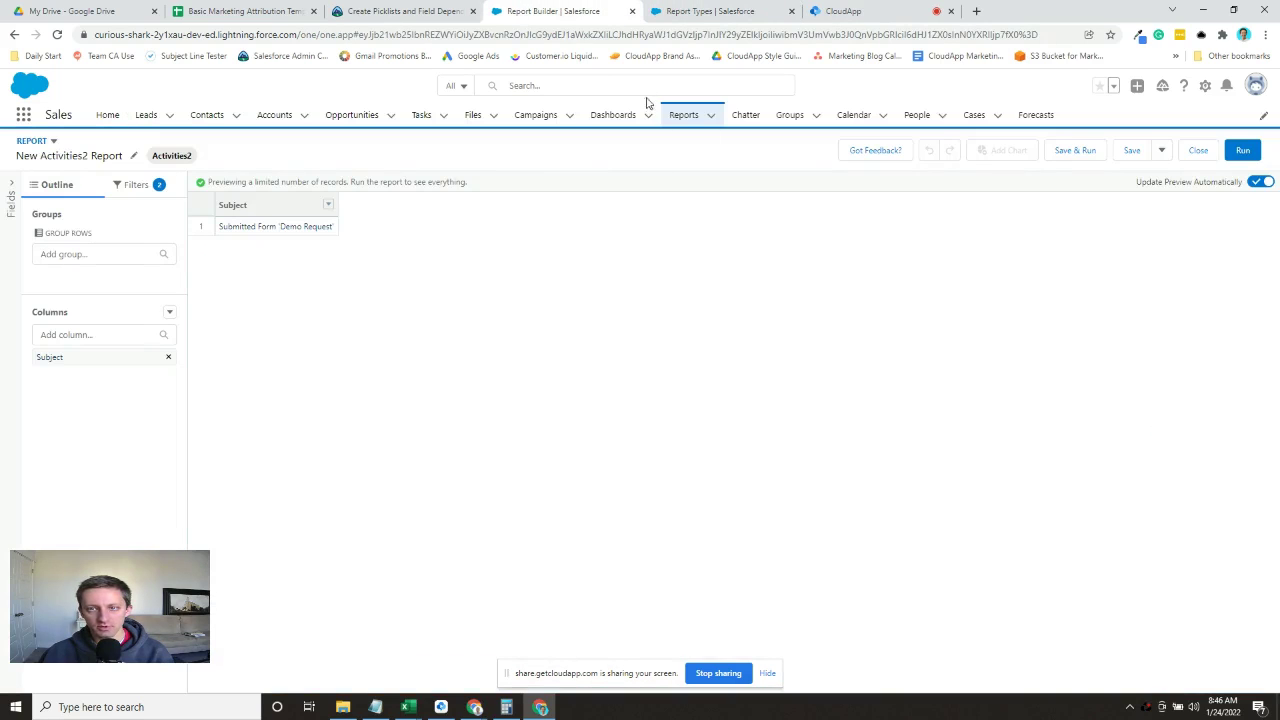
click(688, 116)
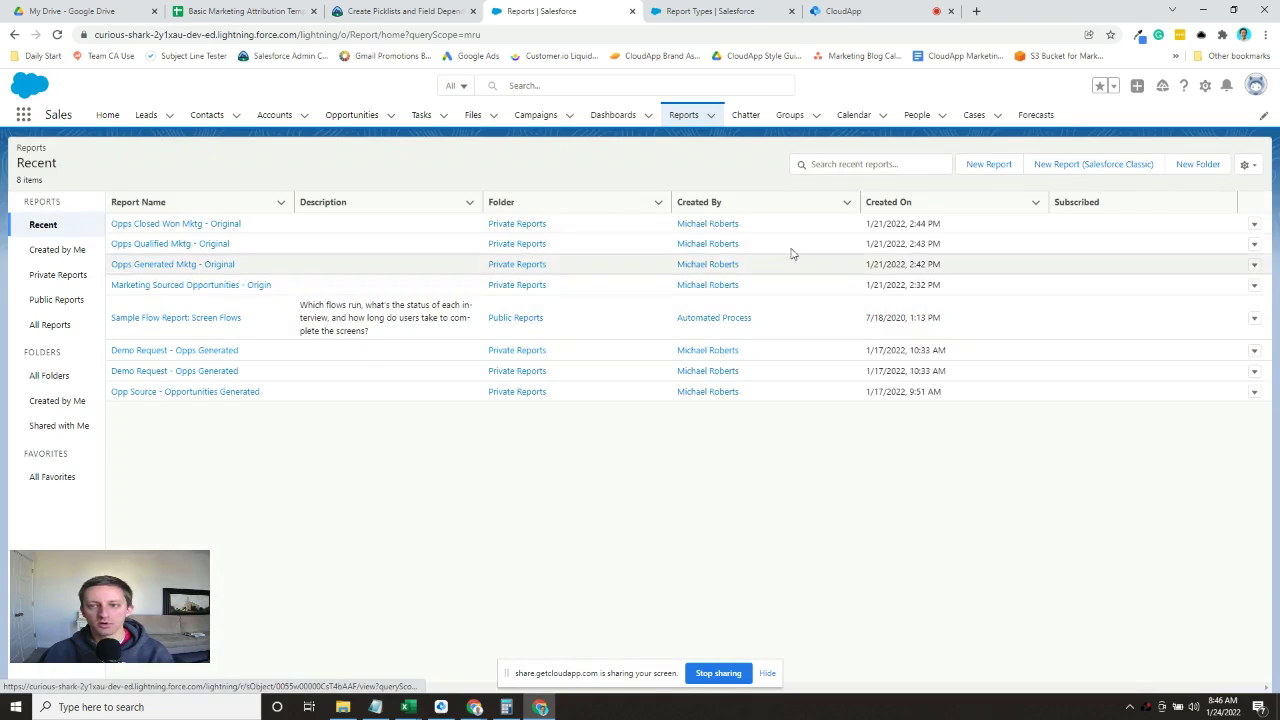
click(988, 164)
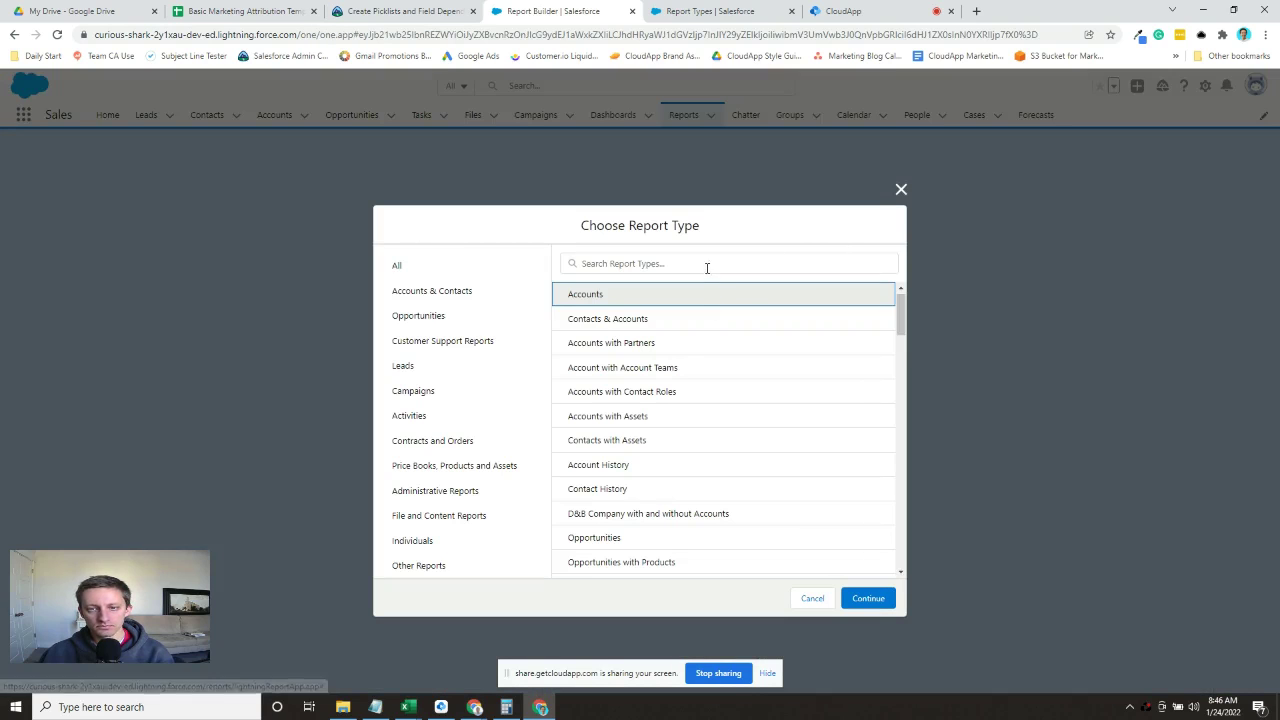
click(708, 263)
text(activite)
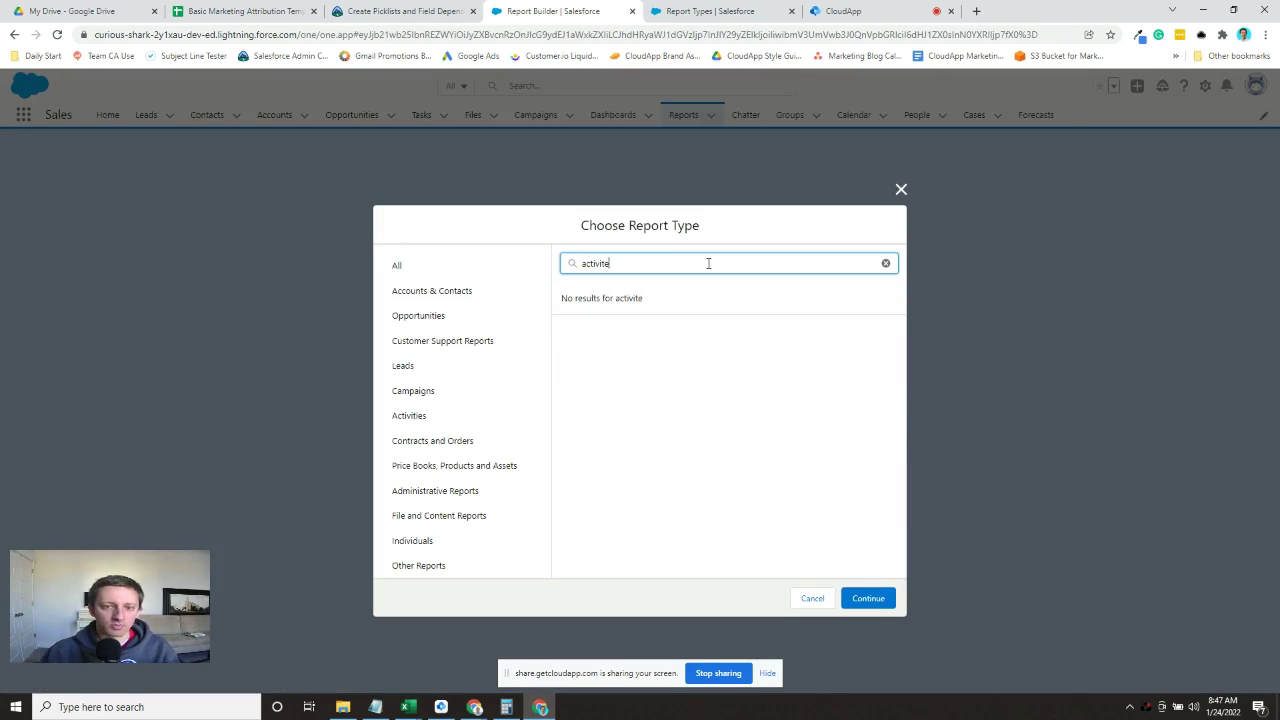
key(BackSpace)
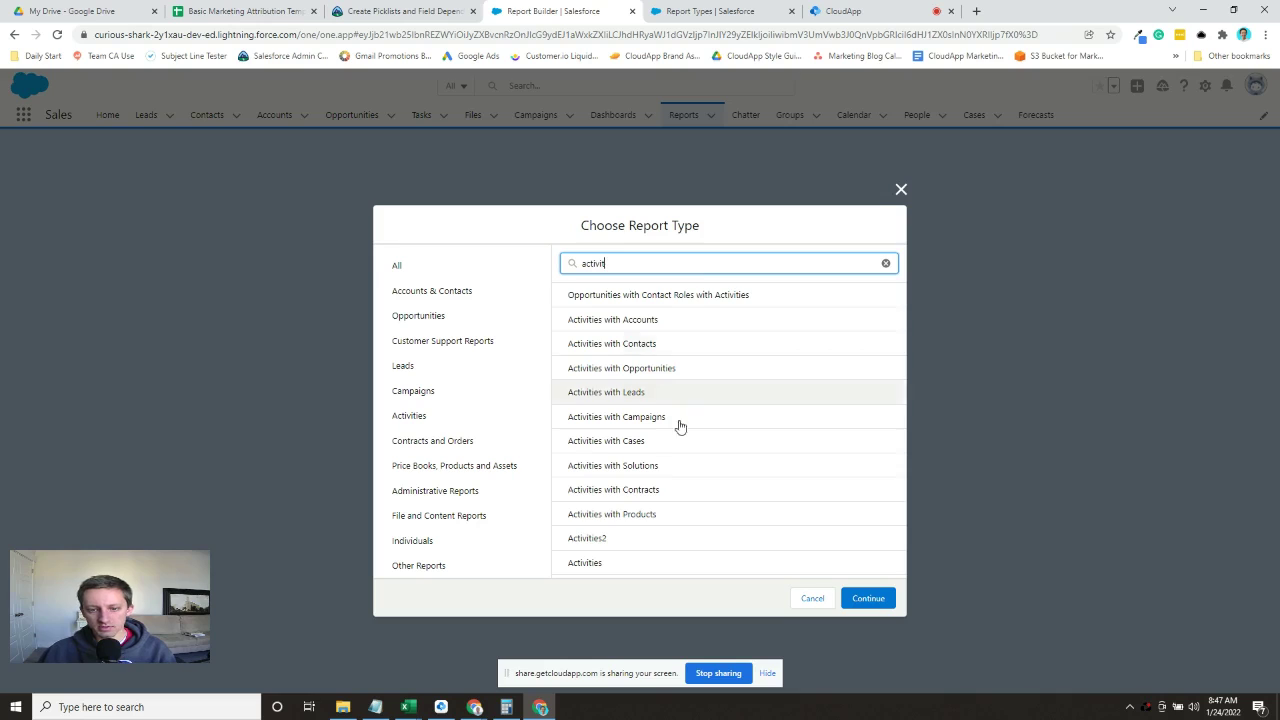
click(626, 538)
click(866, 598)
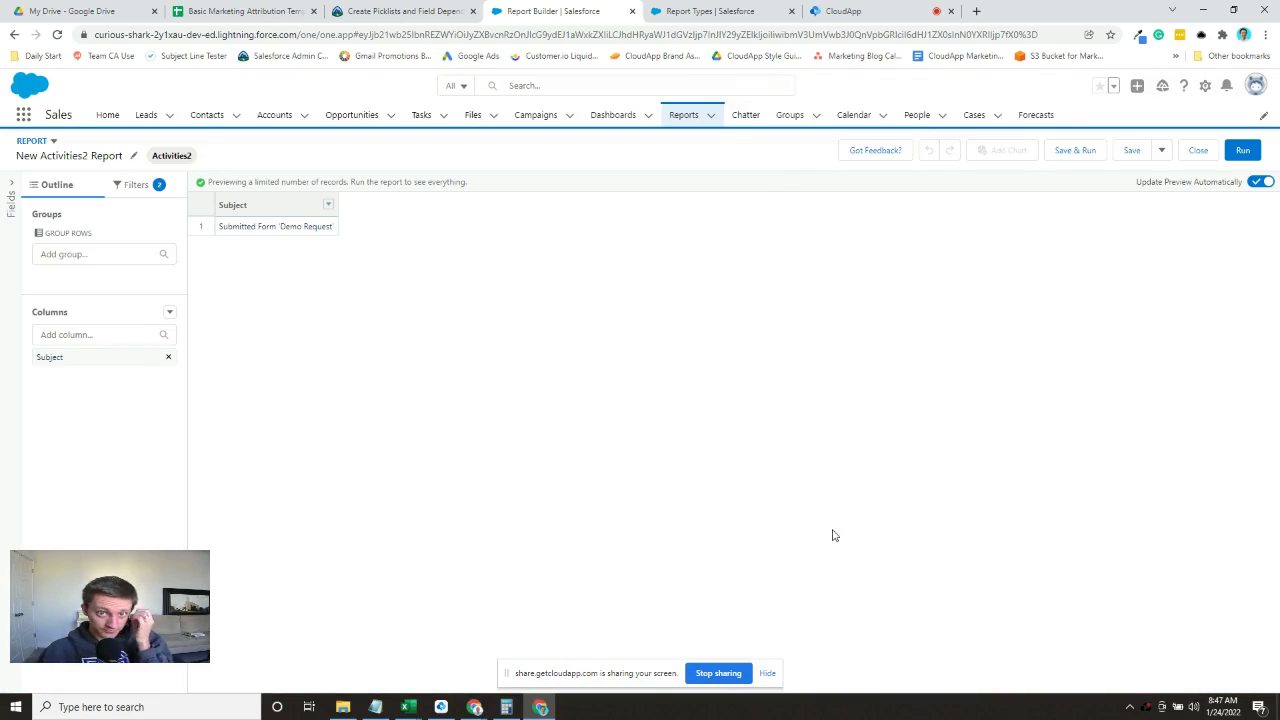
- Reload the Reports page and start a fresh Activities2 report, searching 'acti'
click(692, 117)
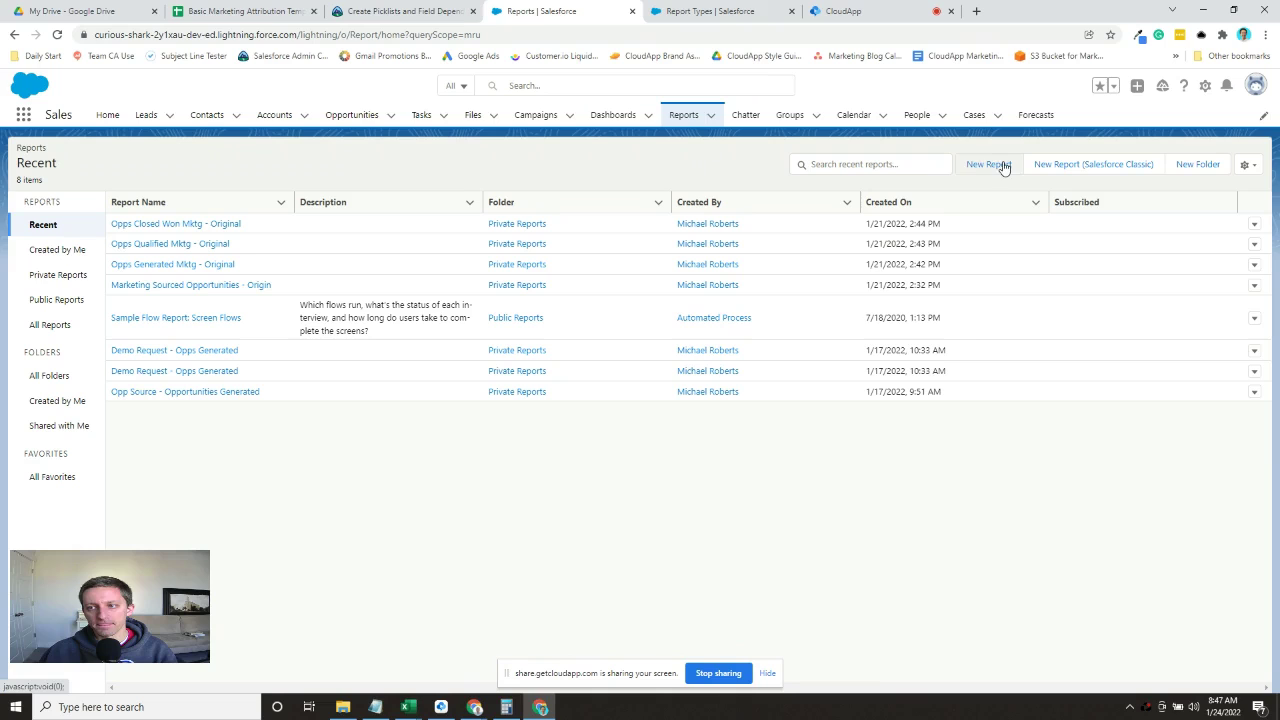
click(59, 35)
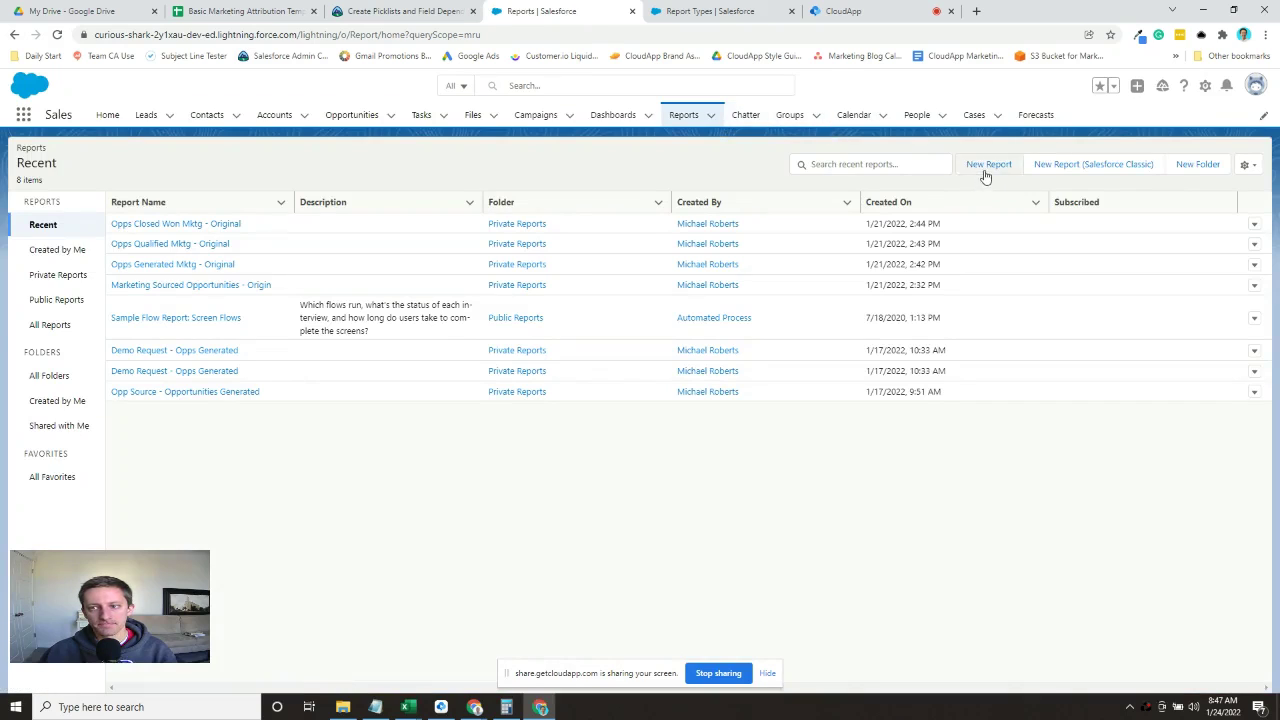
click(989, 164)
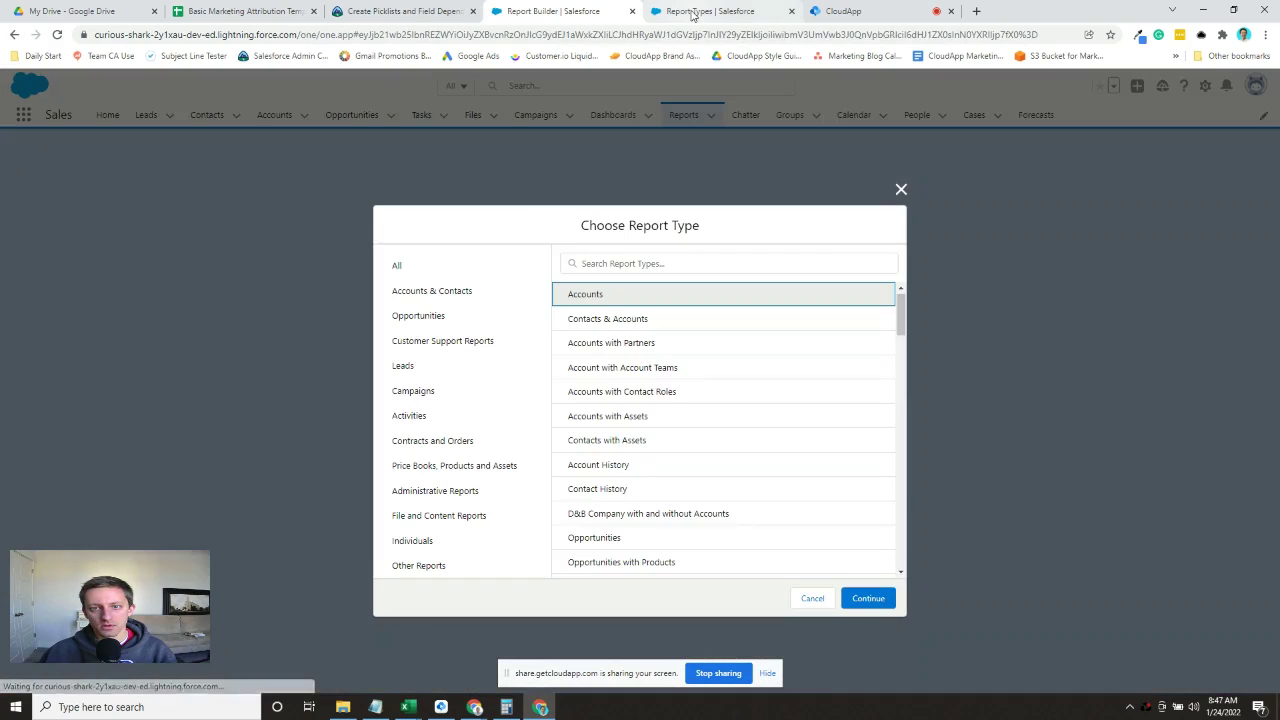
text(activit)
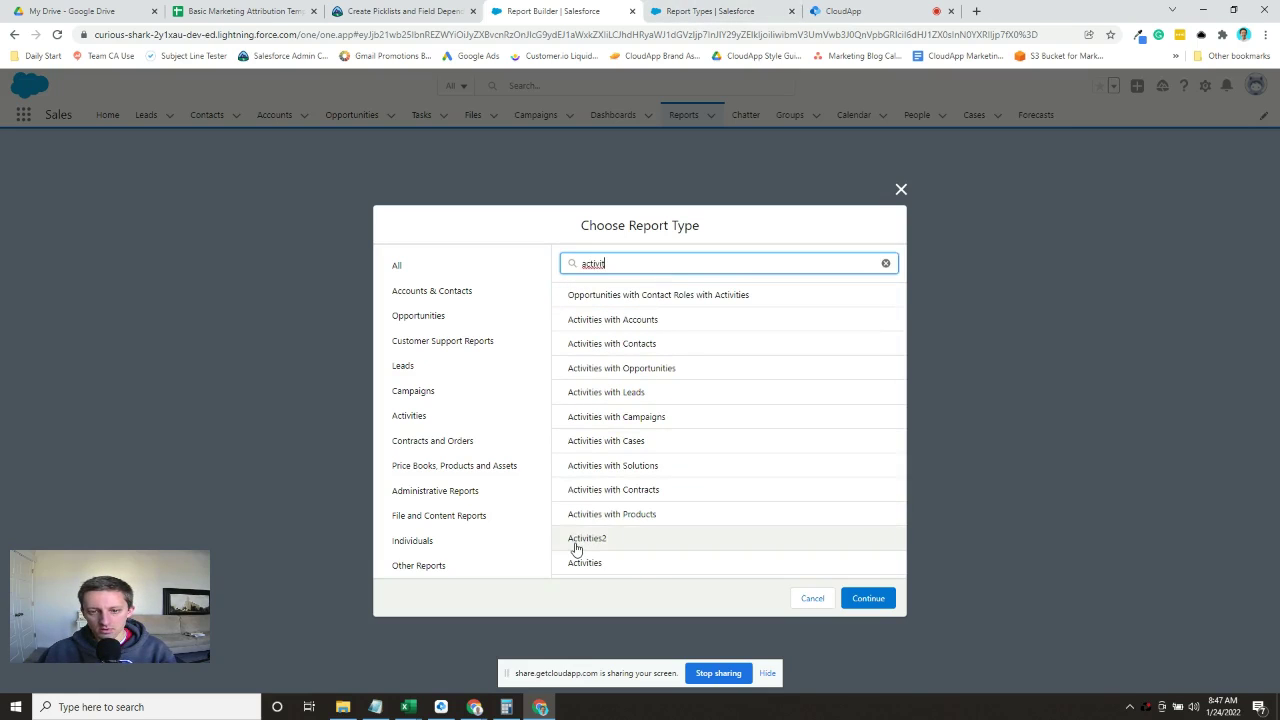
click(590, 538)
click(866, 598)
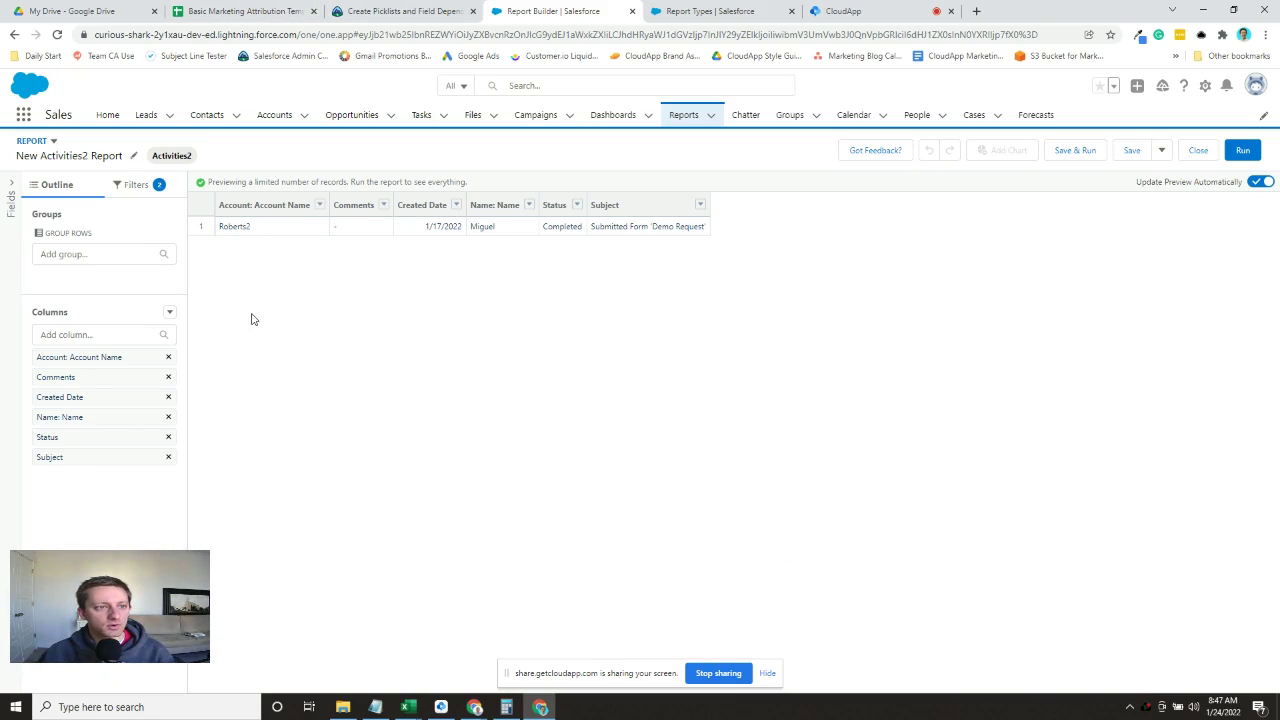
- Title the report 'Total MQLs'
click(93, 157)
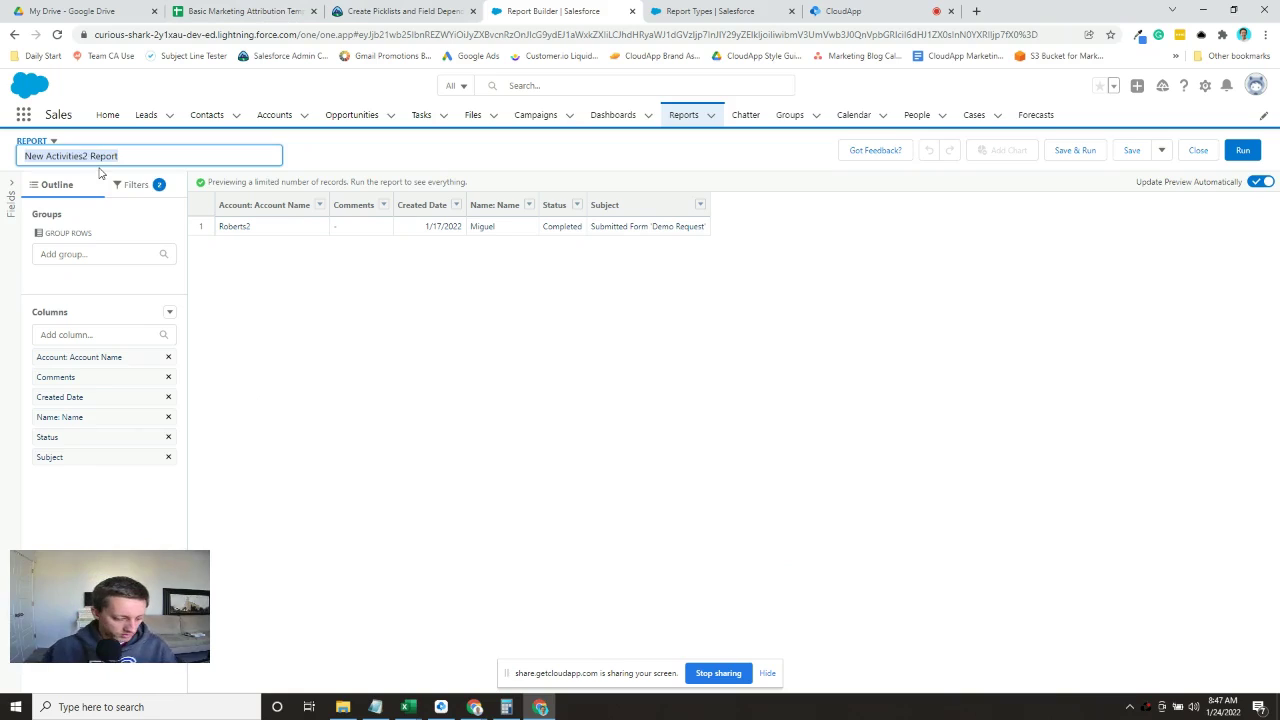
text(I)
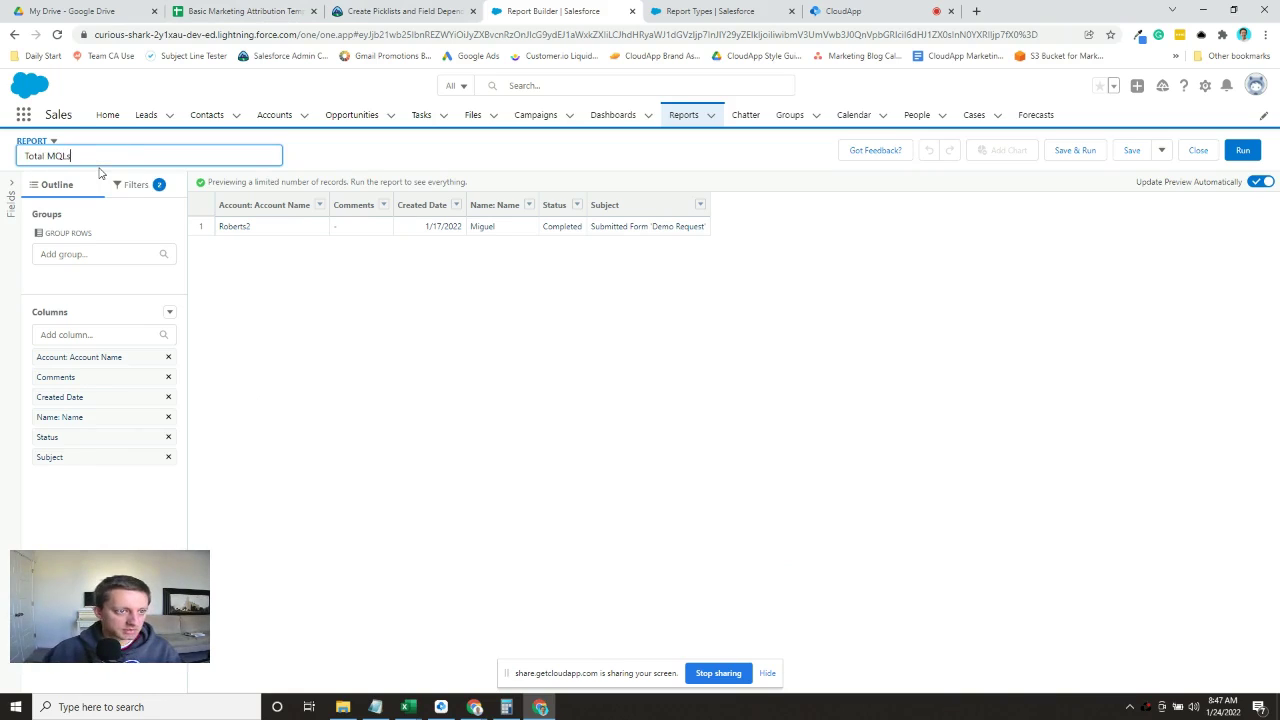
key(Return)
- Change the date filter to Created Date with range Current and Previous FY
click(155, 186)
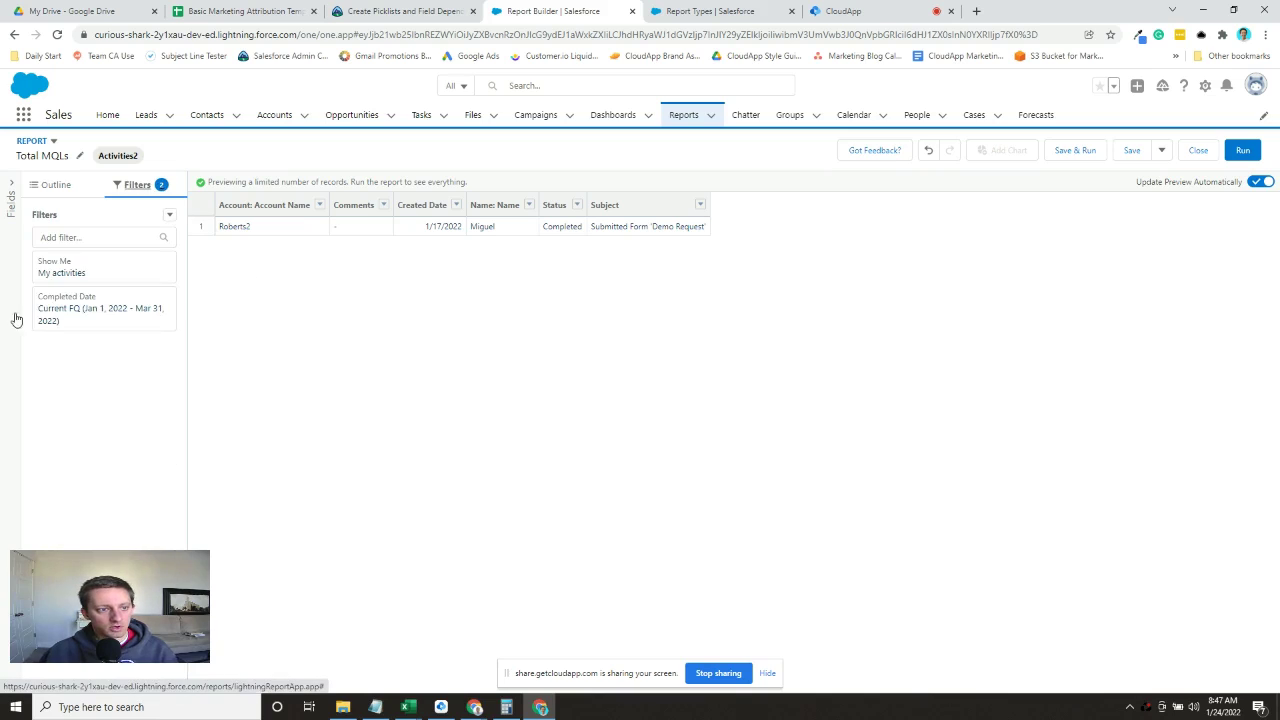
click(93, 318)
click(290, 284)
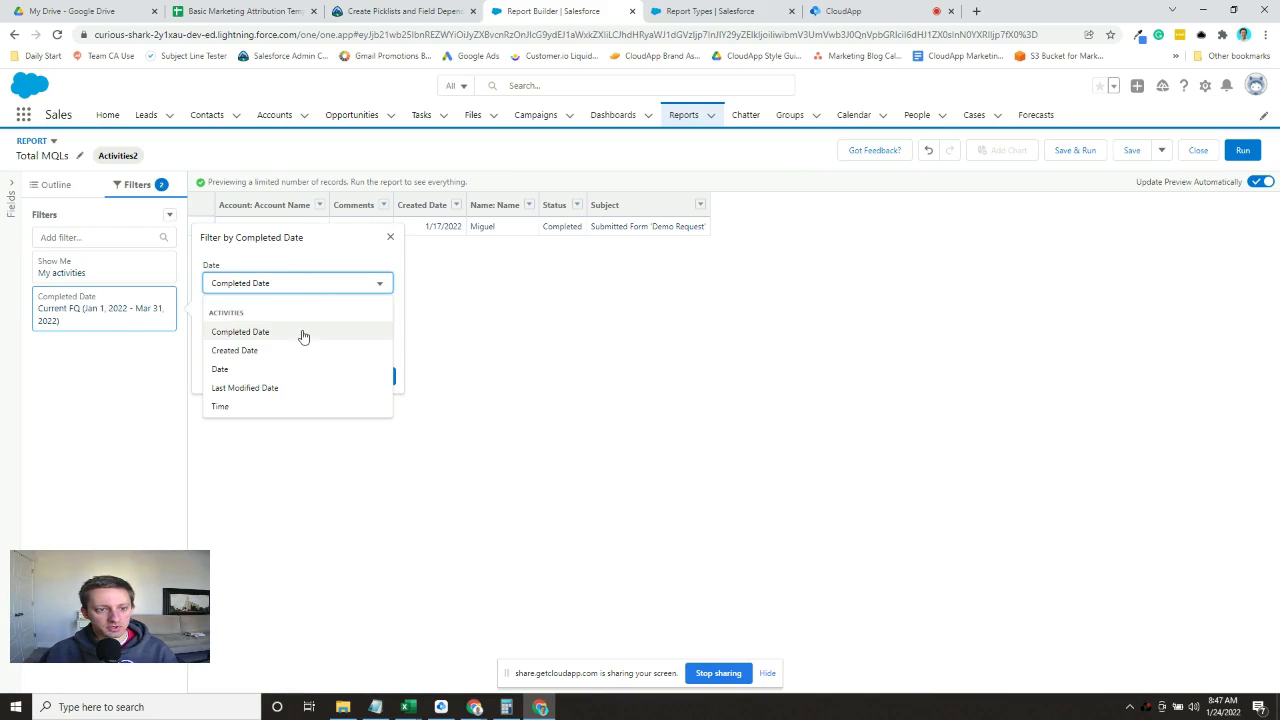
click(279, 357)
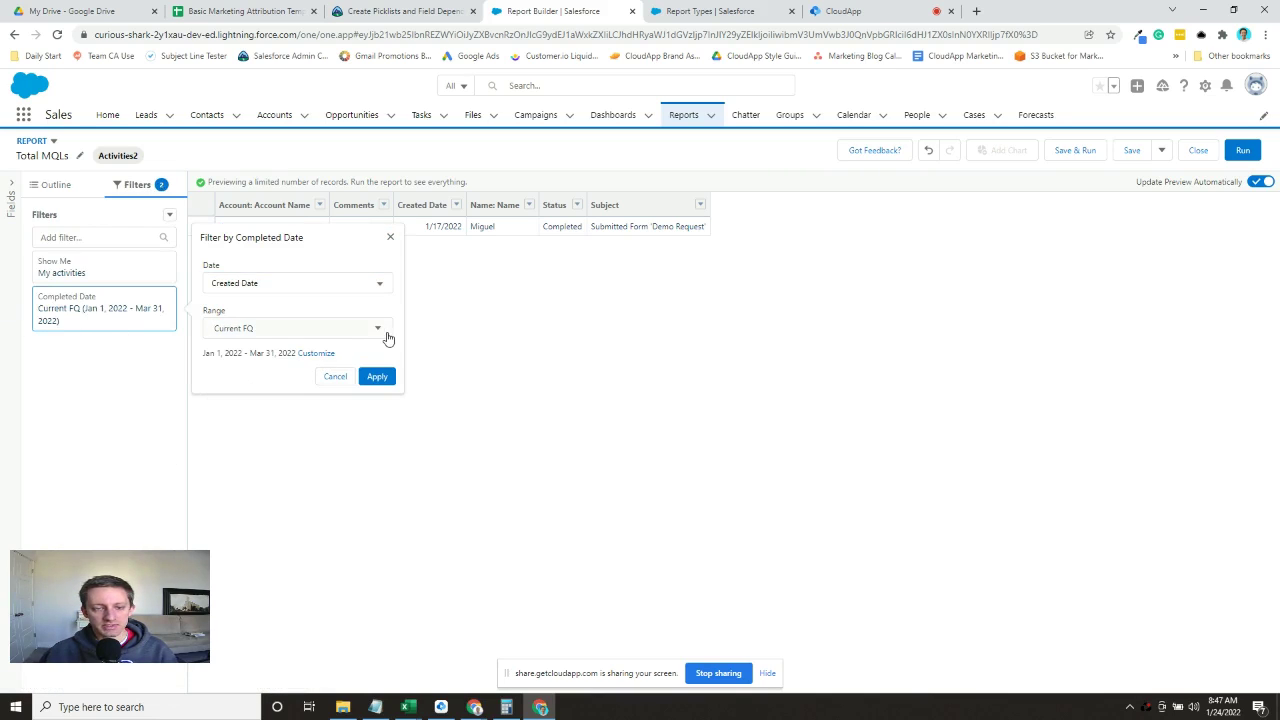
click(386, 334)
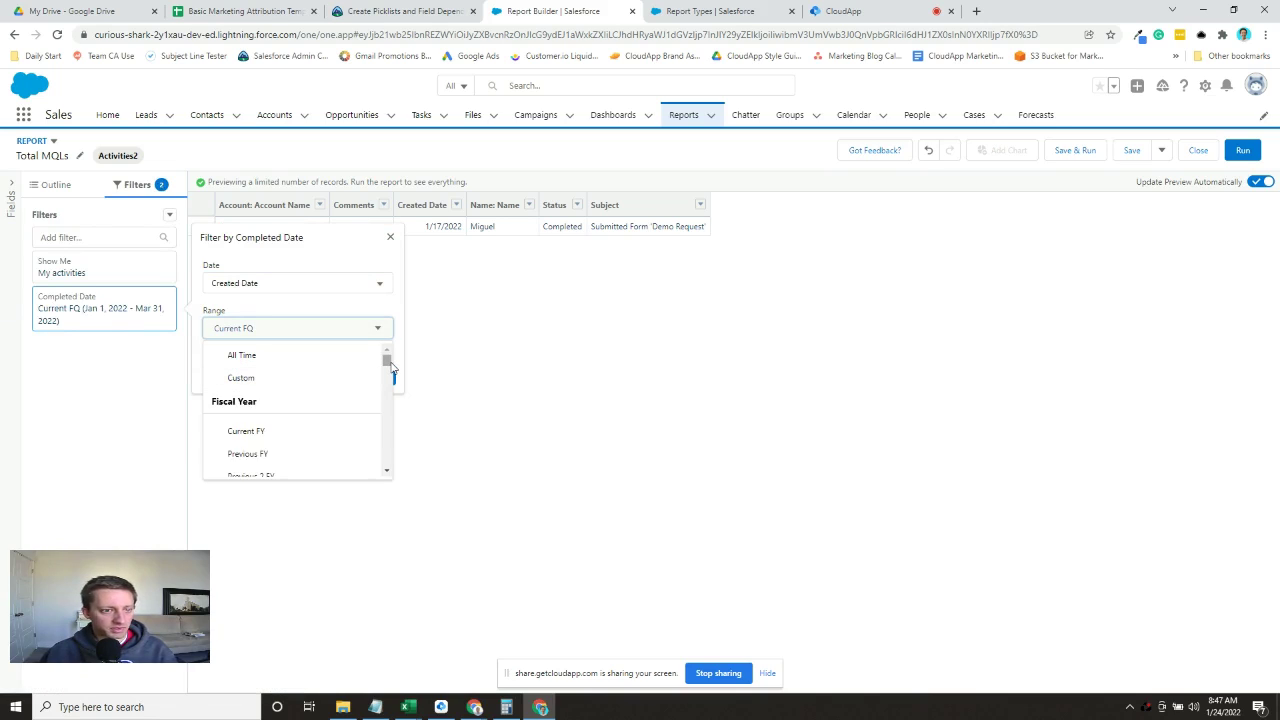
scroll(389, 368, down, 3)
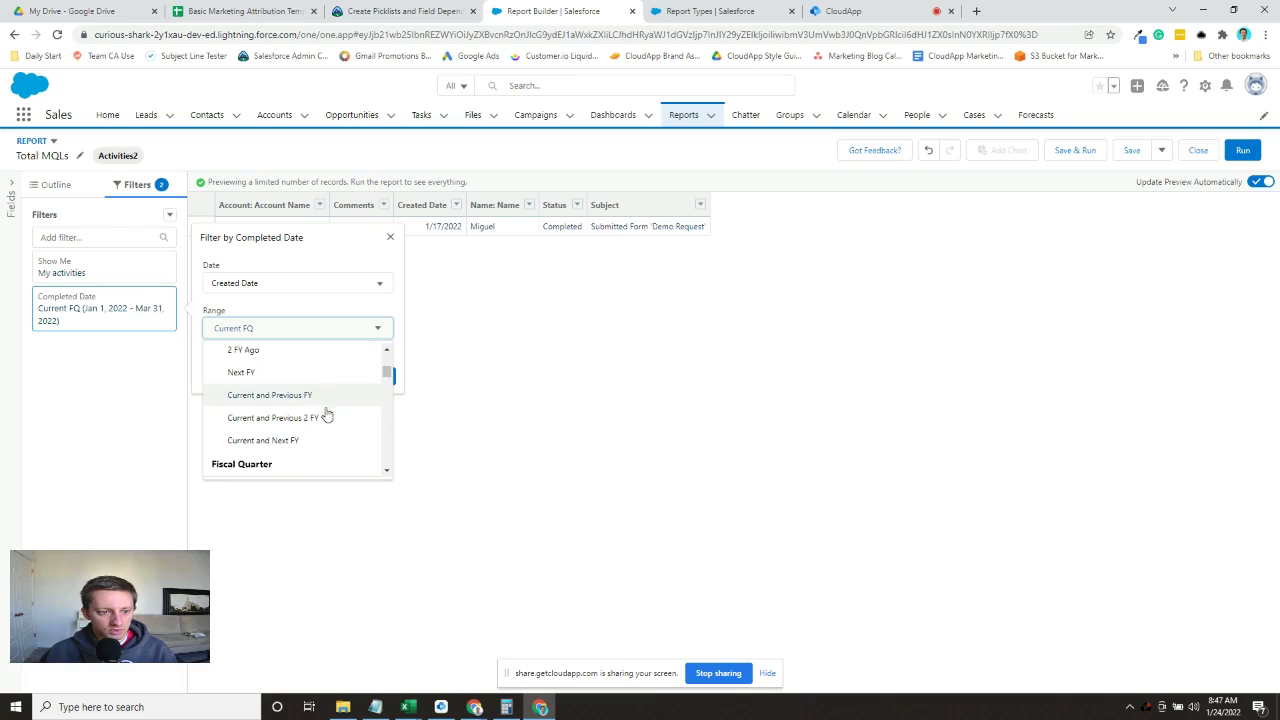
key(Escape)
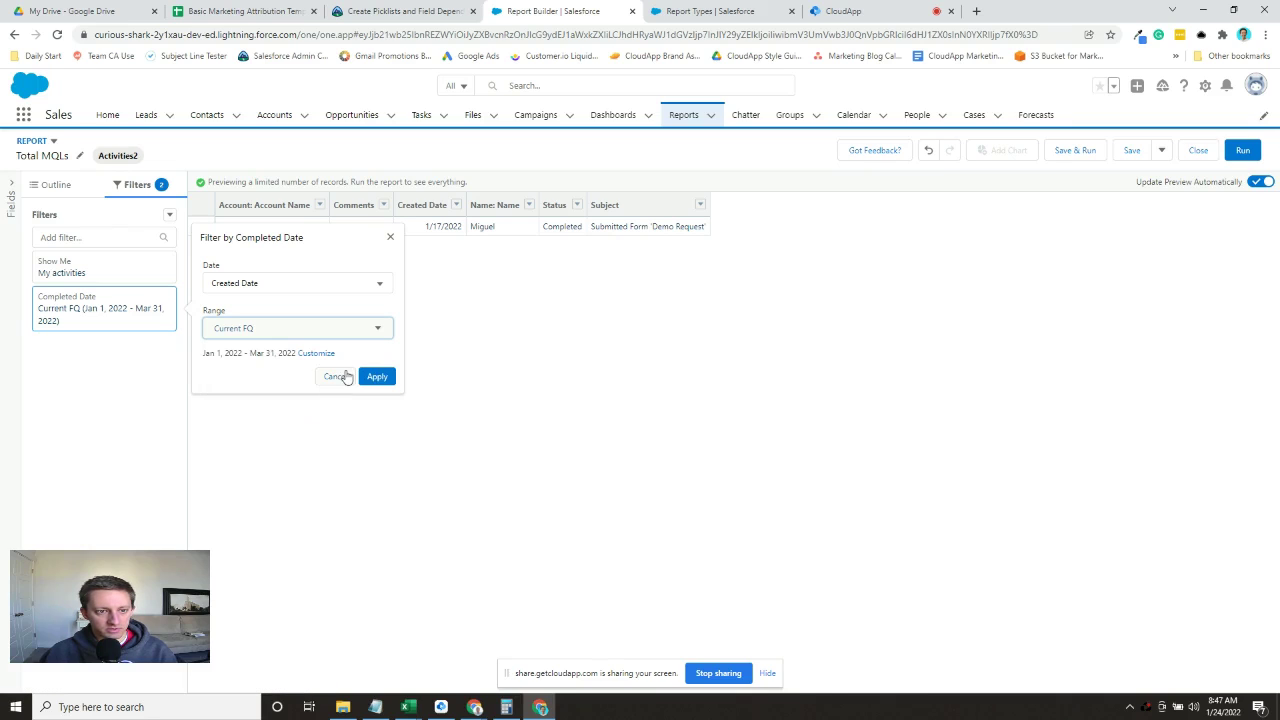
click(374, 333)
scroll(330, 418, down, 3)
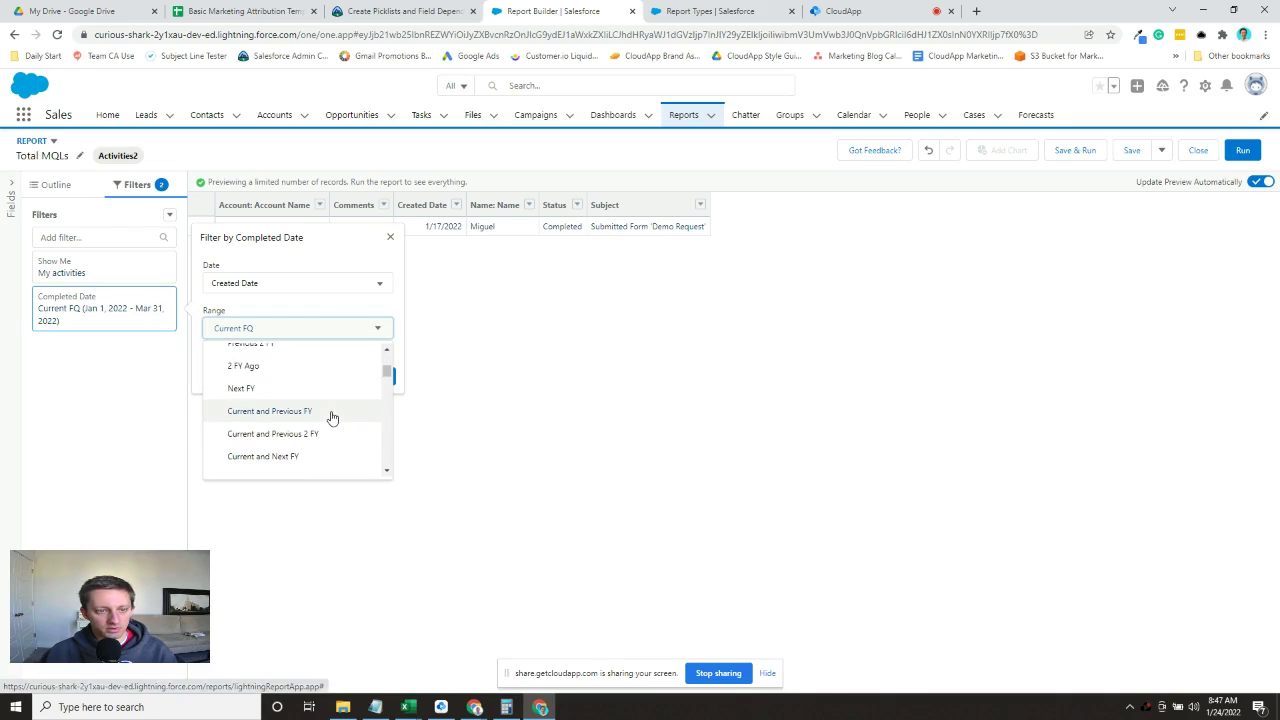
click(333, 411)
click(373, 375)
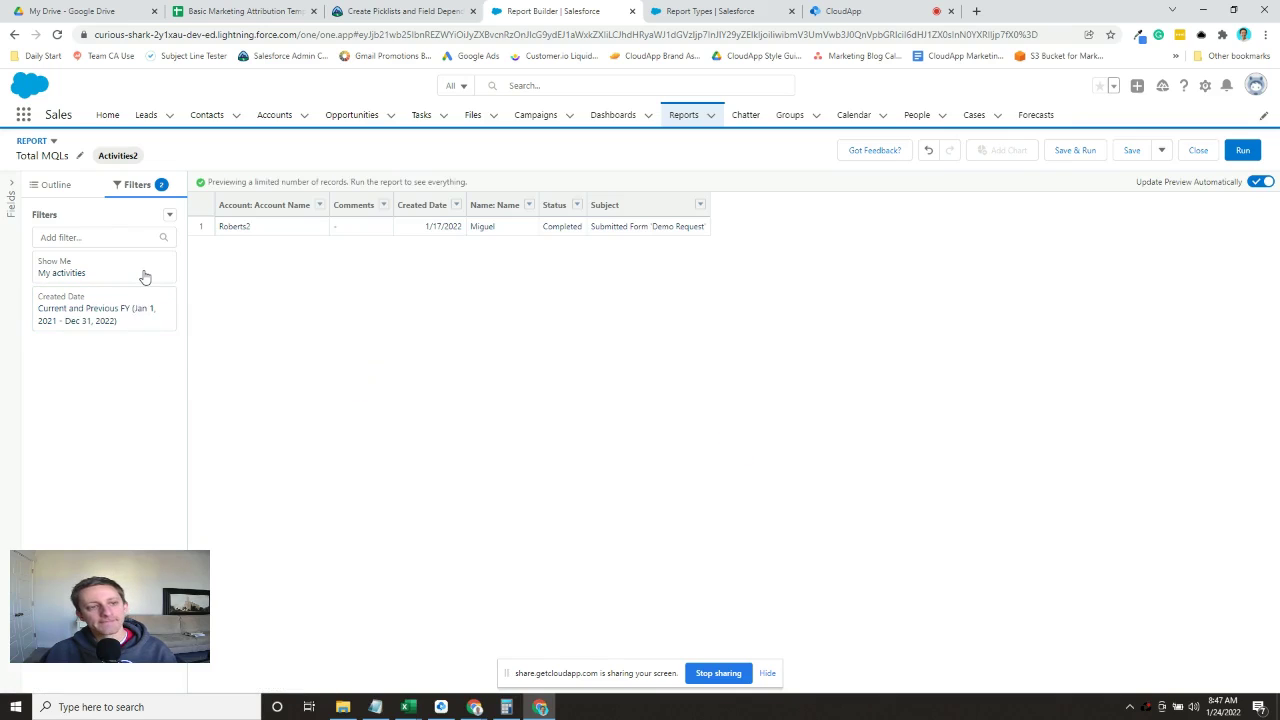
- Show the report's columns and compare them with the MQL mapping in the Google Sheets template
click(58, 185)
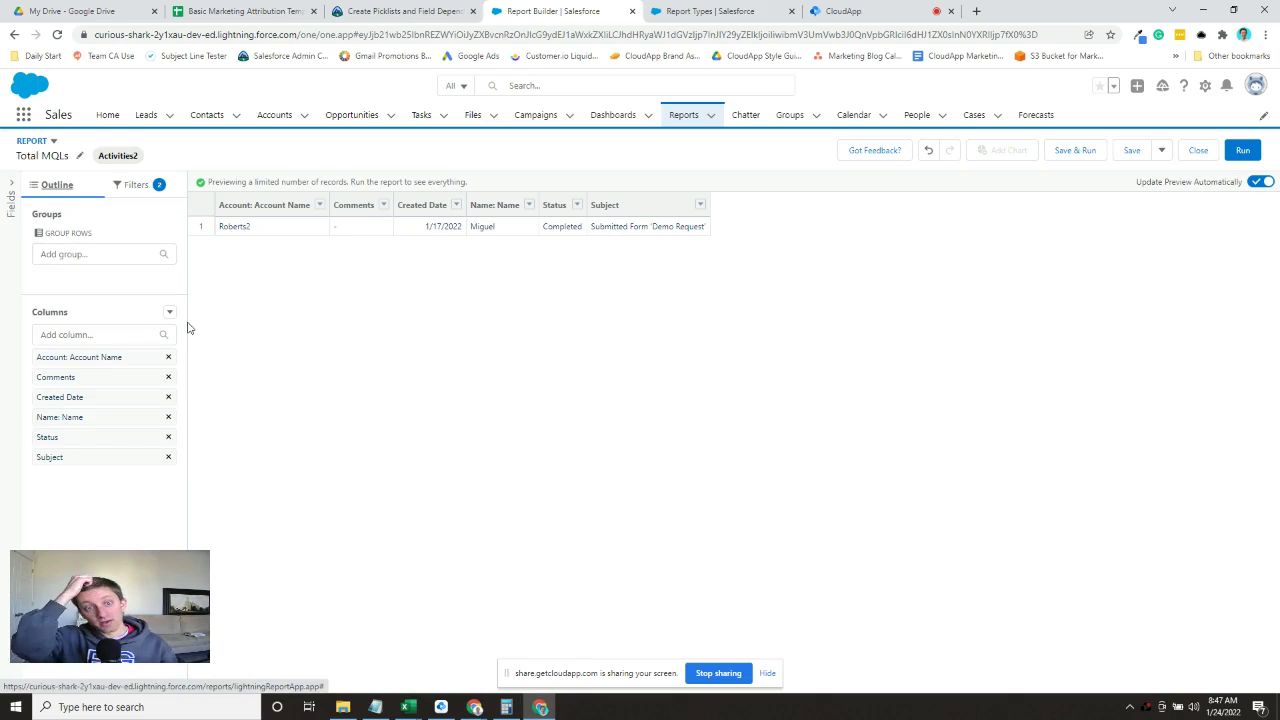
click(305, 12)
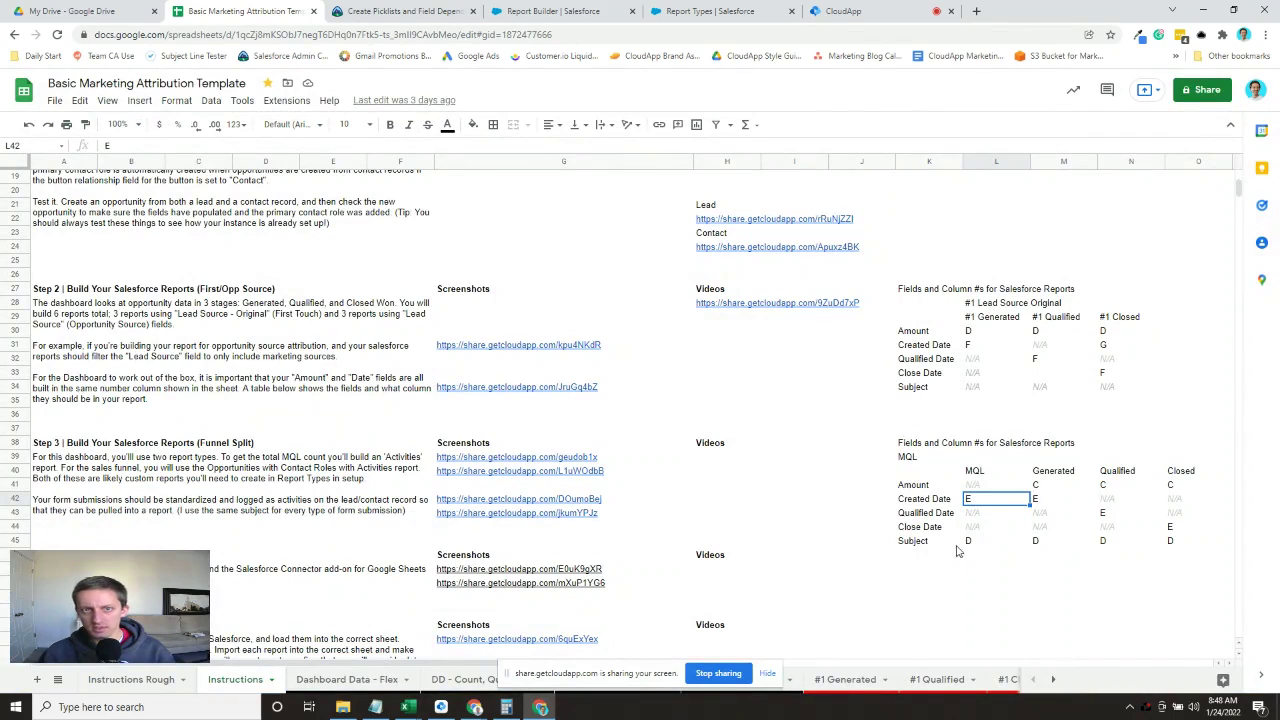
click(512, 14)
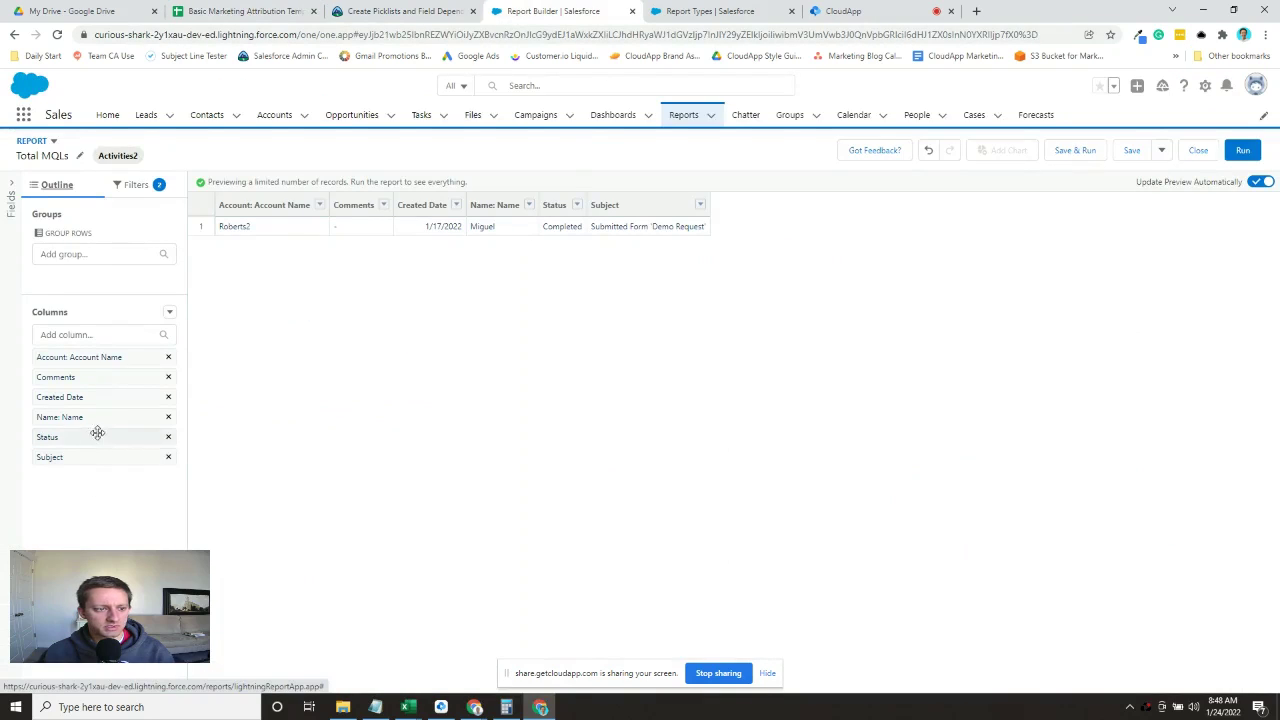
- Move Subject above Created Date, save Total MQLs to Private Reports, and reopen it for editing
drag(72, 459, 106, 396)
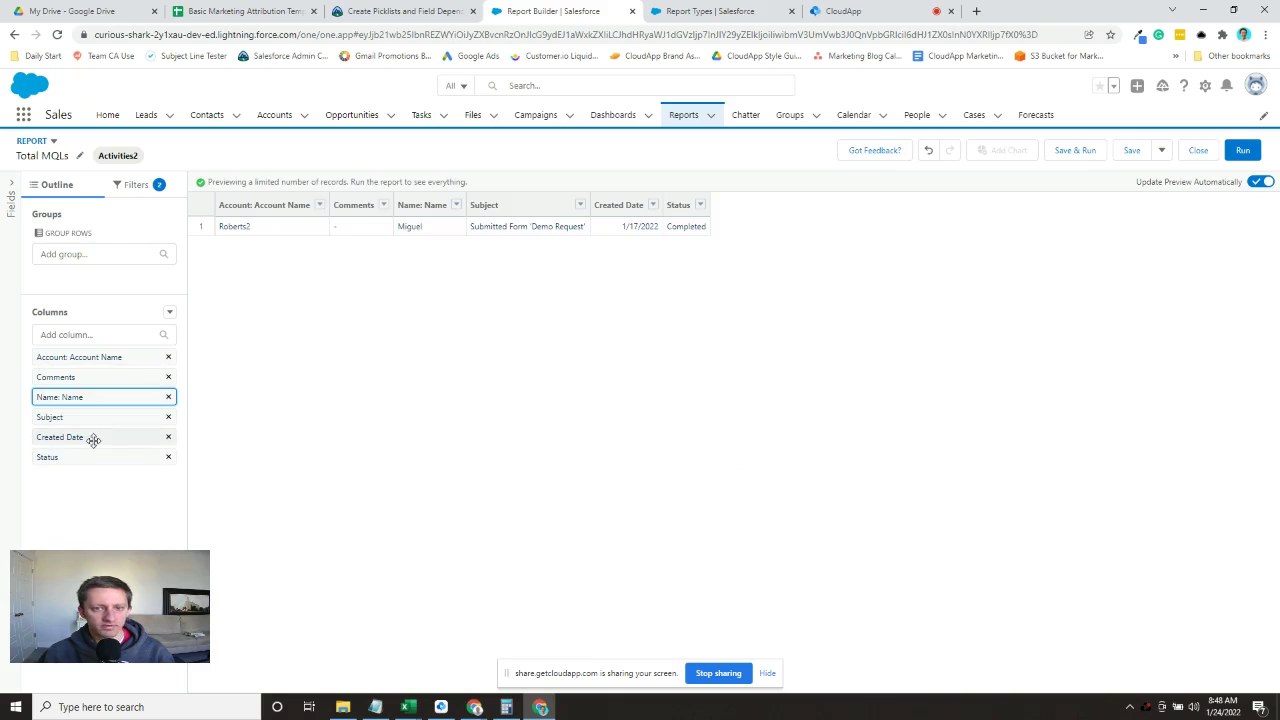
click(134, 278)
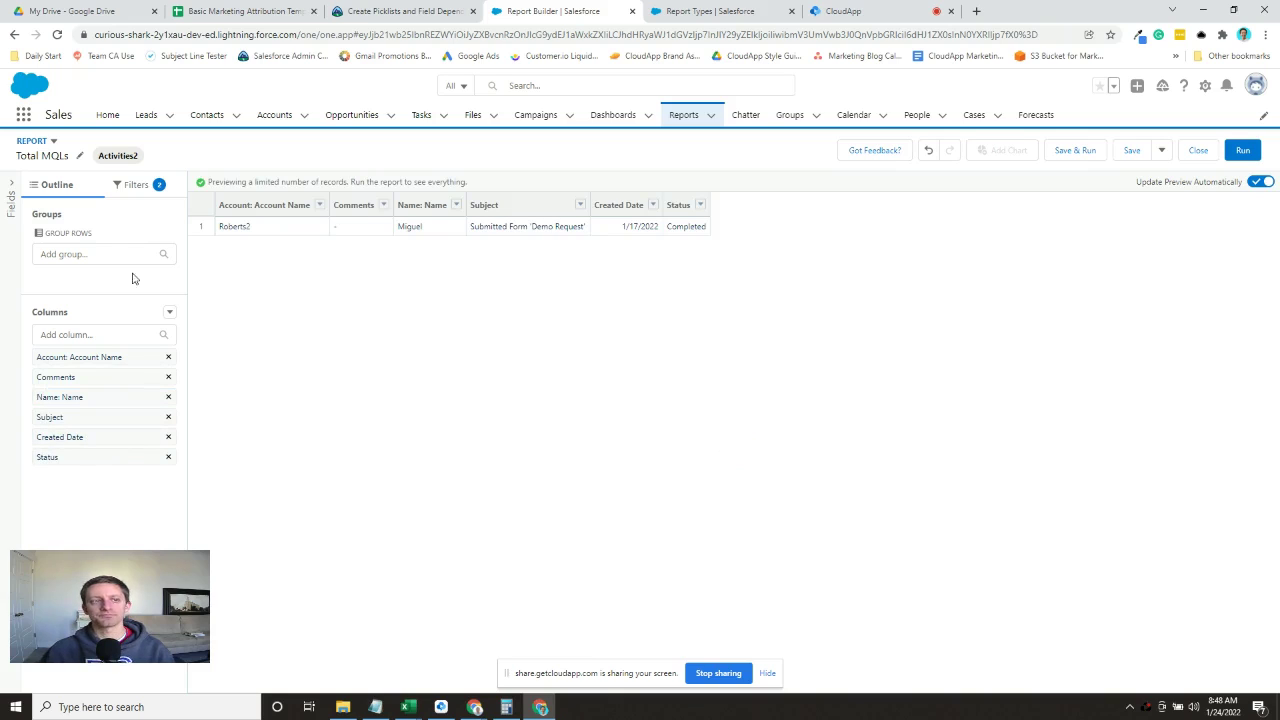
click(1093, 149)
click(765, 479)
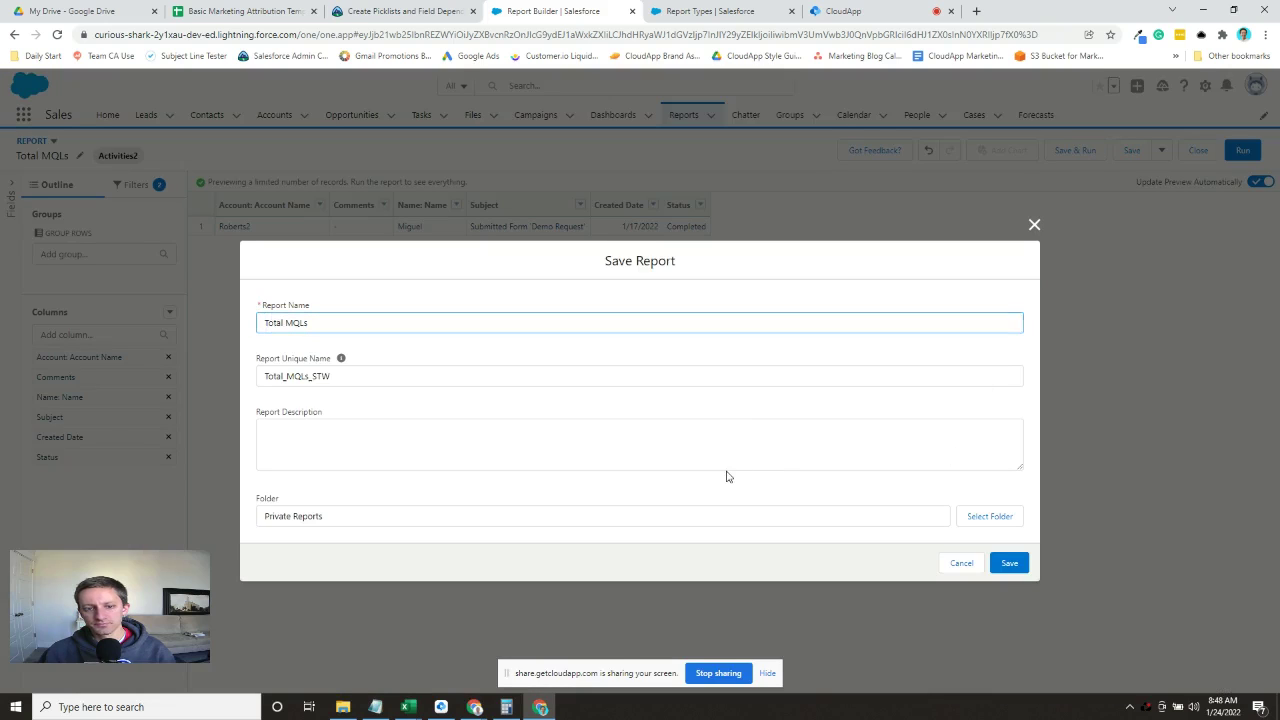
click(997, 564)
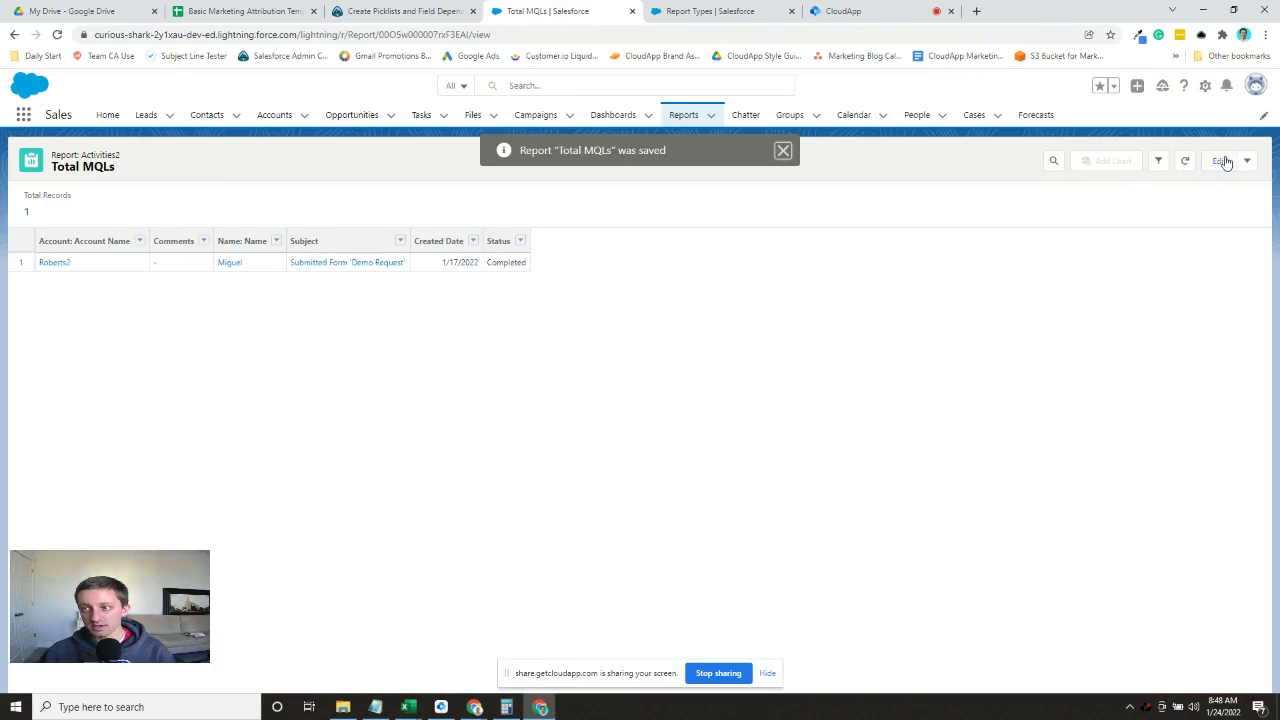
click(1223, 162)
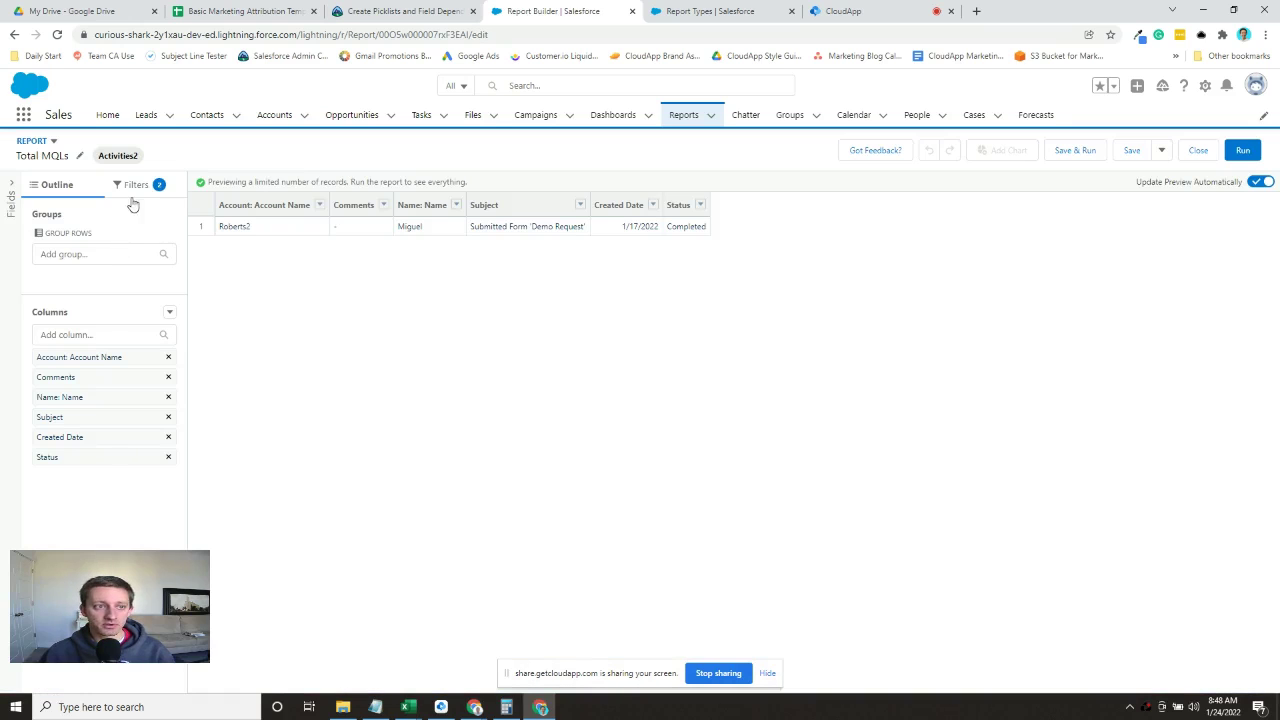
- Begin a Subject filter and select the Submitted Form 'Demo Request' subject text to reuse
click(132, 192)
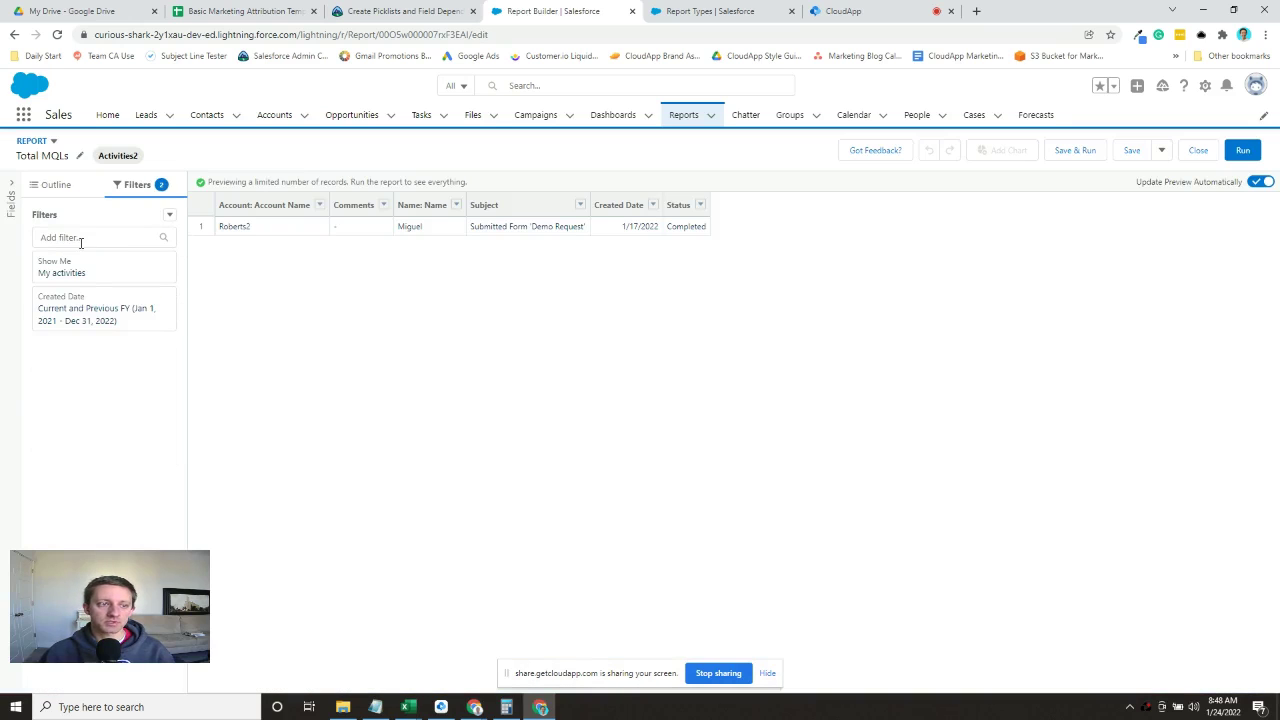
click(85, 243)
text(subje)
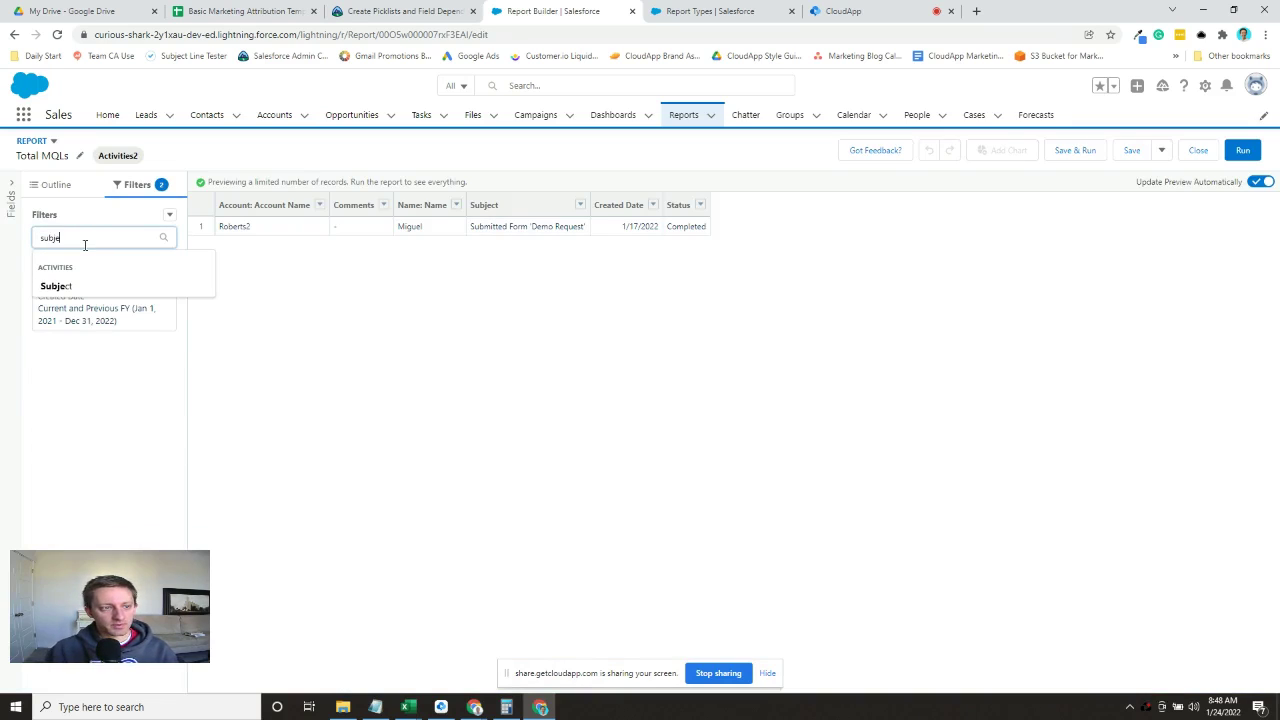
click(83, 286)
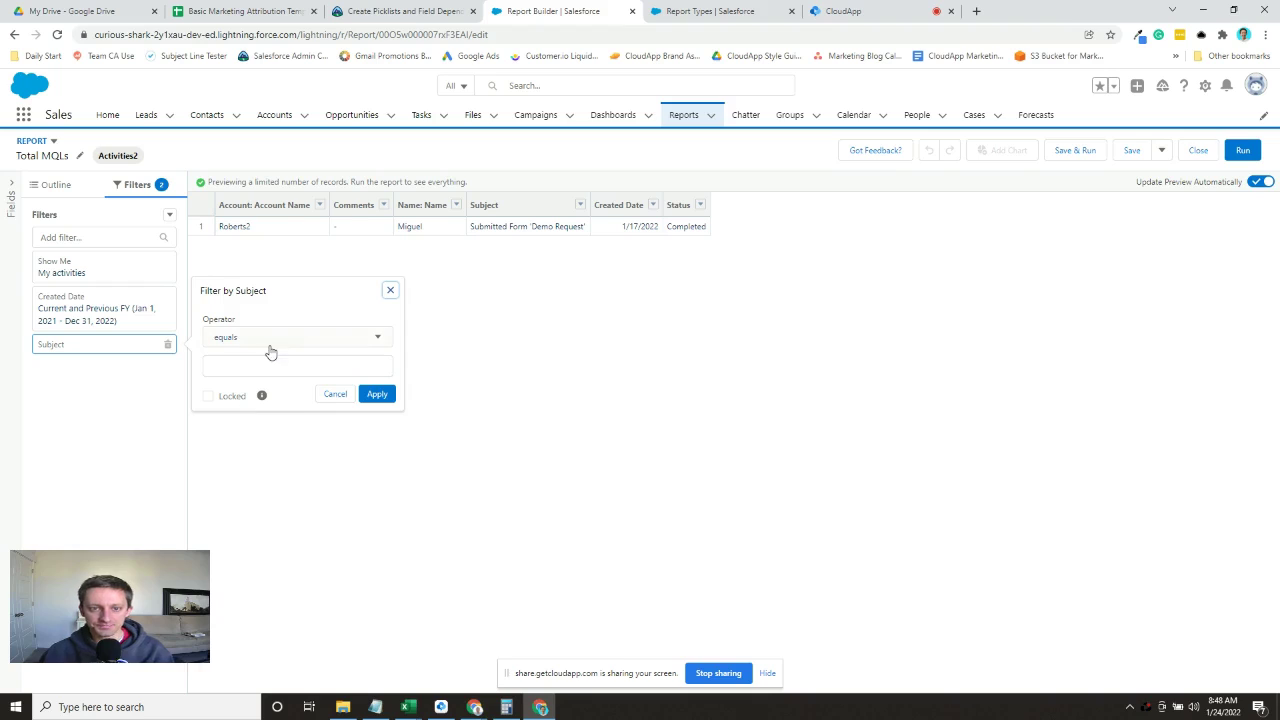
drag(472, 232, 588, 236)
key(ctrl+c)
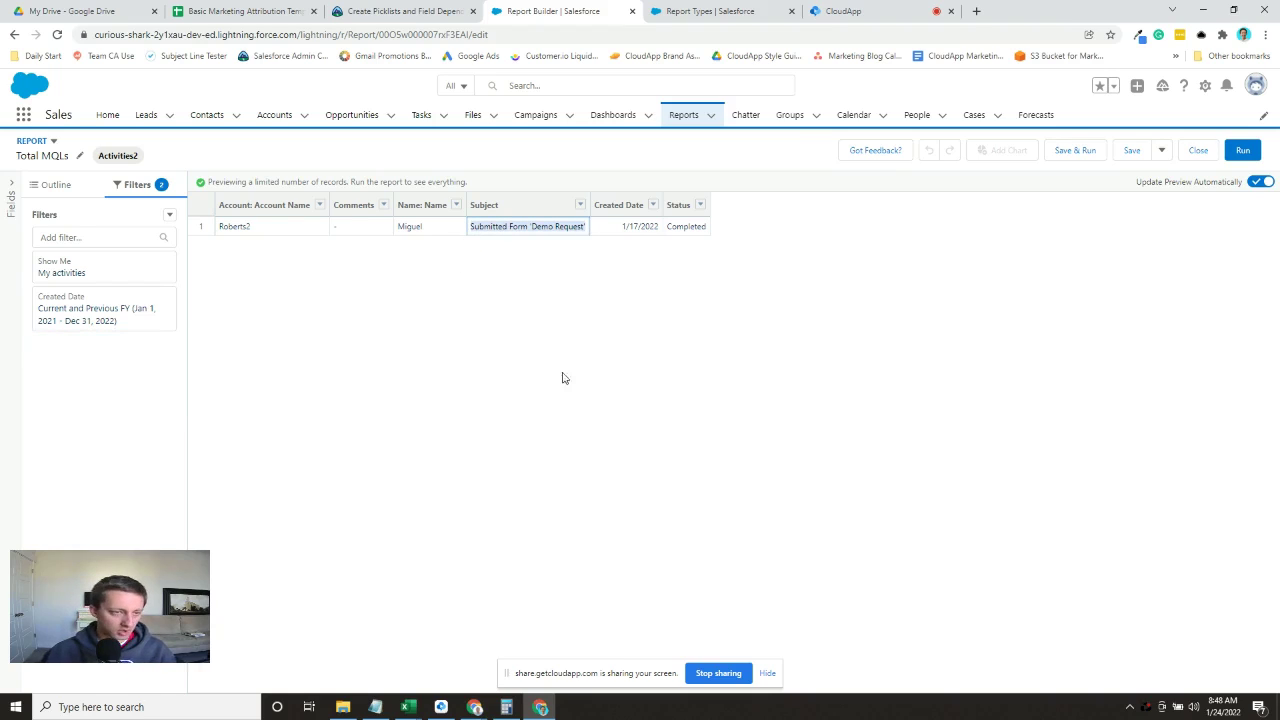
click(309, 376)
- Add a Subject contains "Submitted Form 'Demo Request'" filter, then save and run the report
click(123, 237)
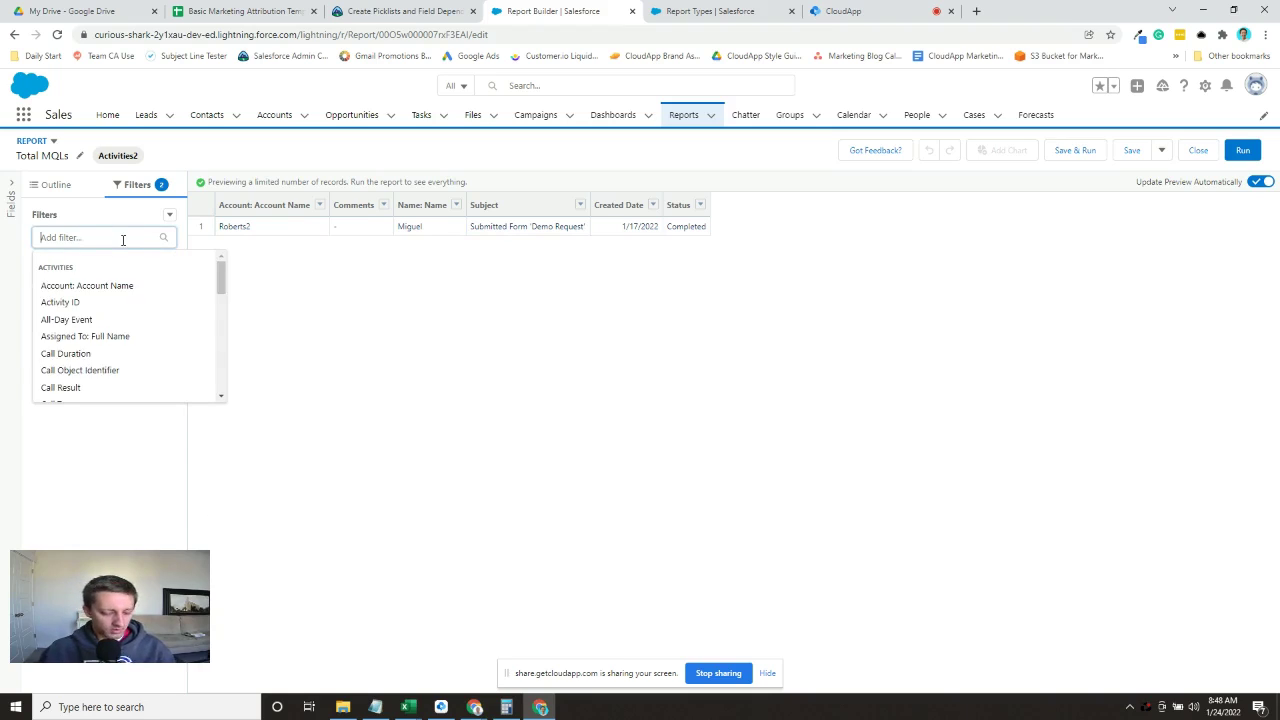
text(sub)
click(56, 304)
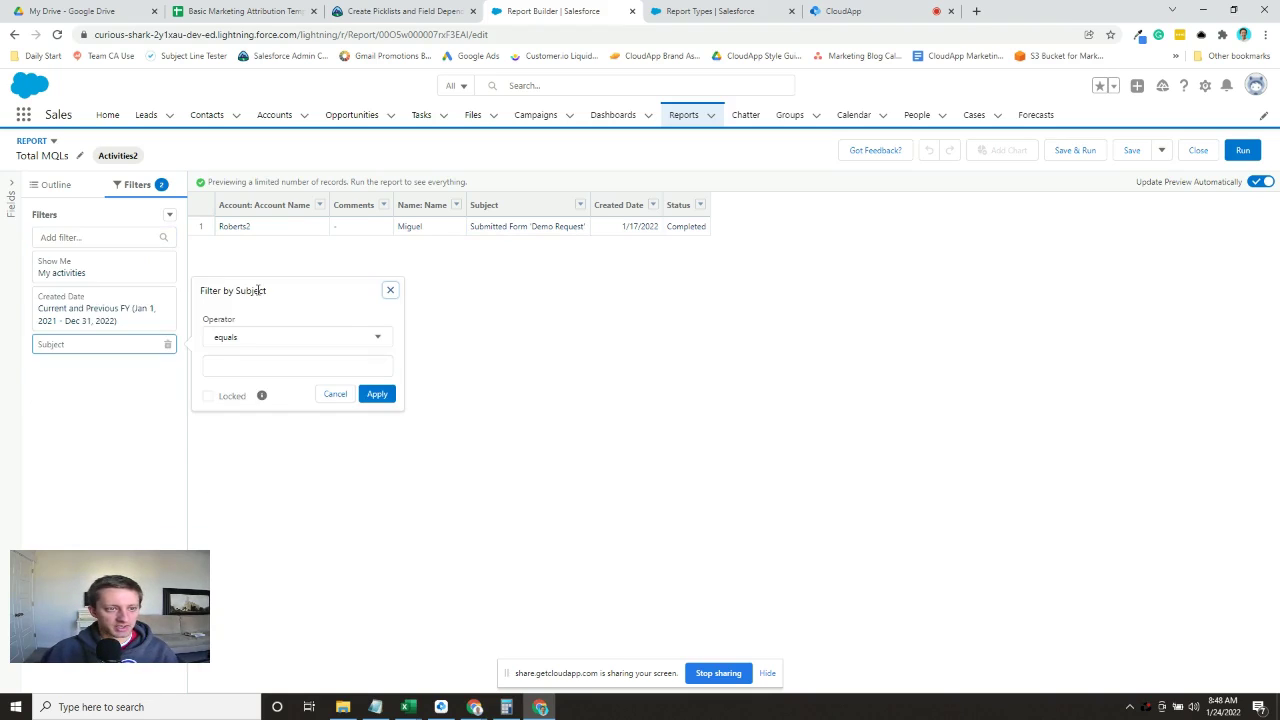
click(377, 344)
scroll(323, 446, down, 2)
click(323, 429)
click(321, 368)
key(ctrl+v)
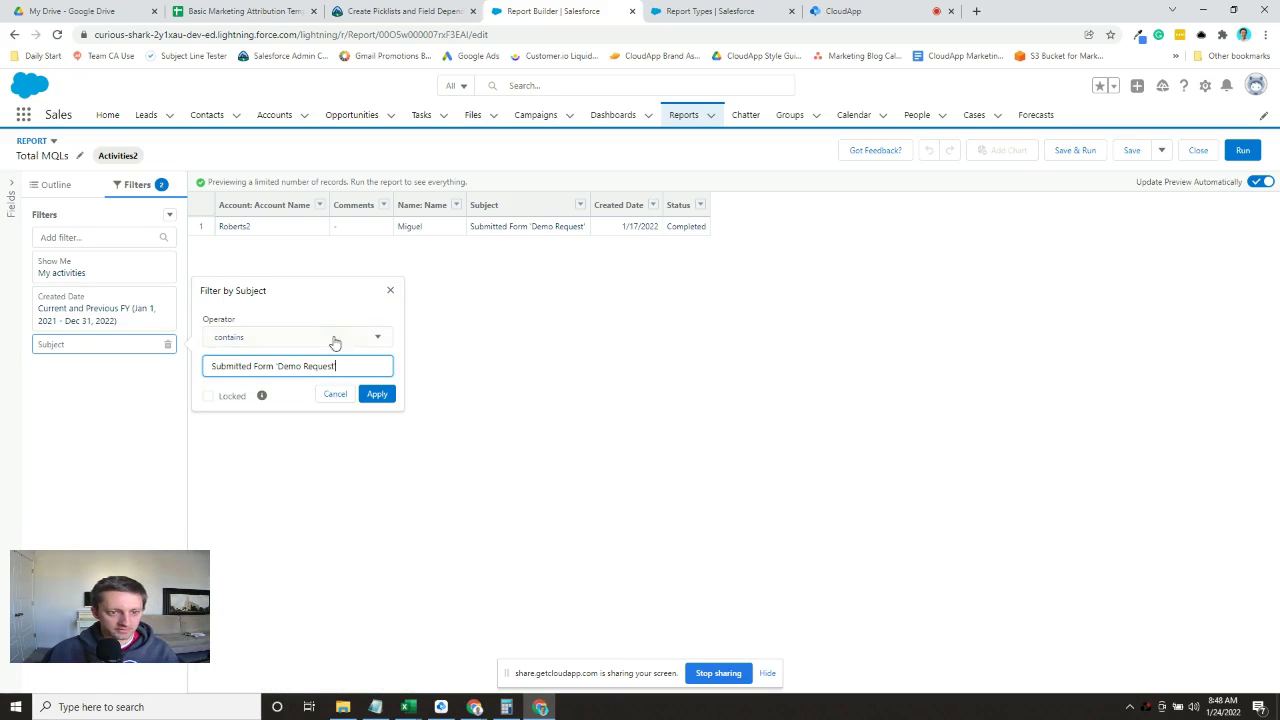
click(376, 395)
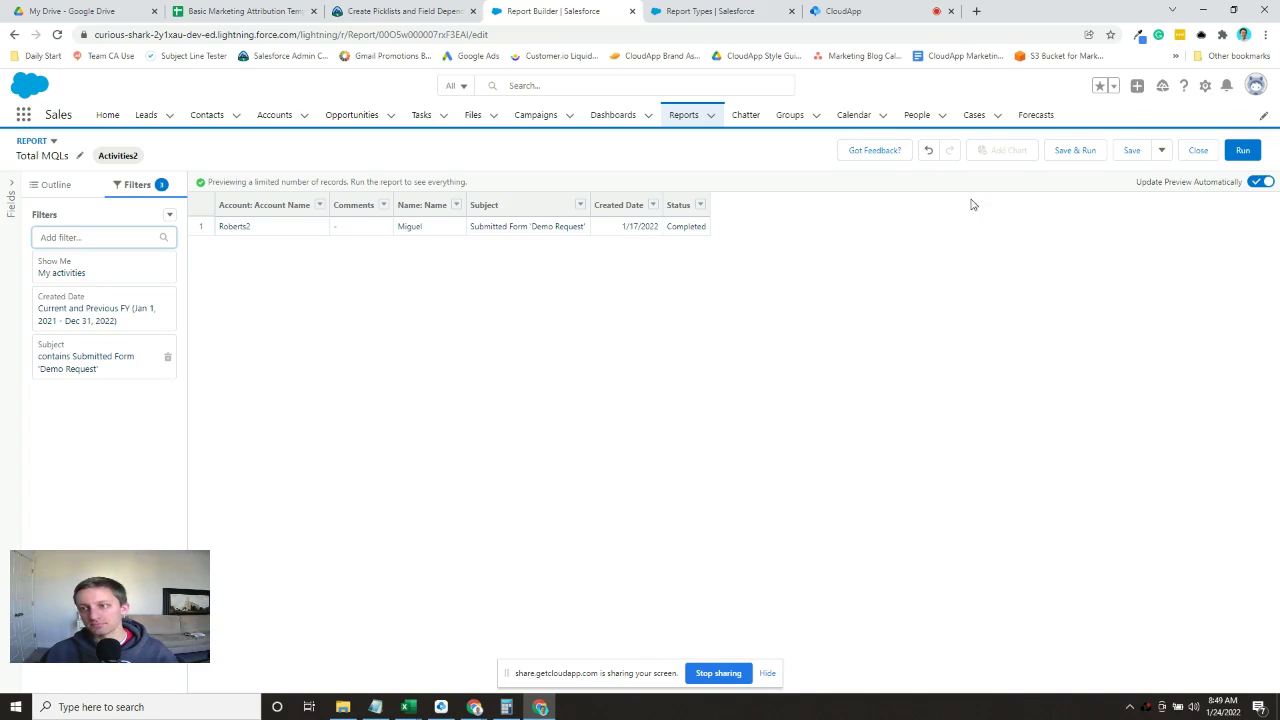
click(1068, 150)
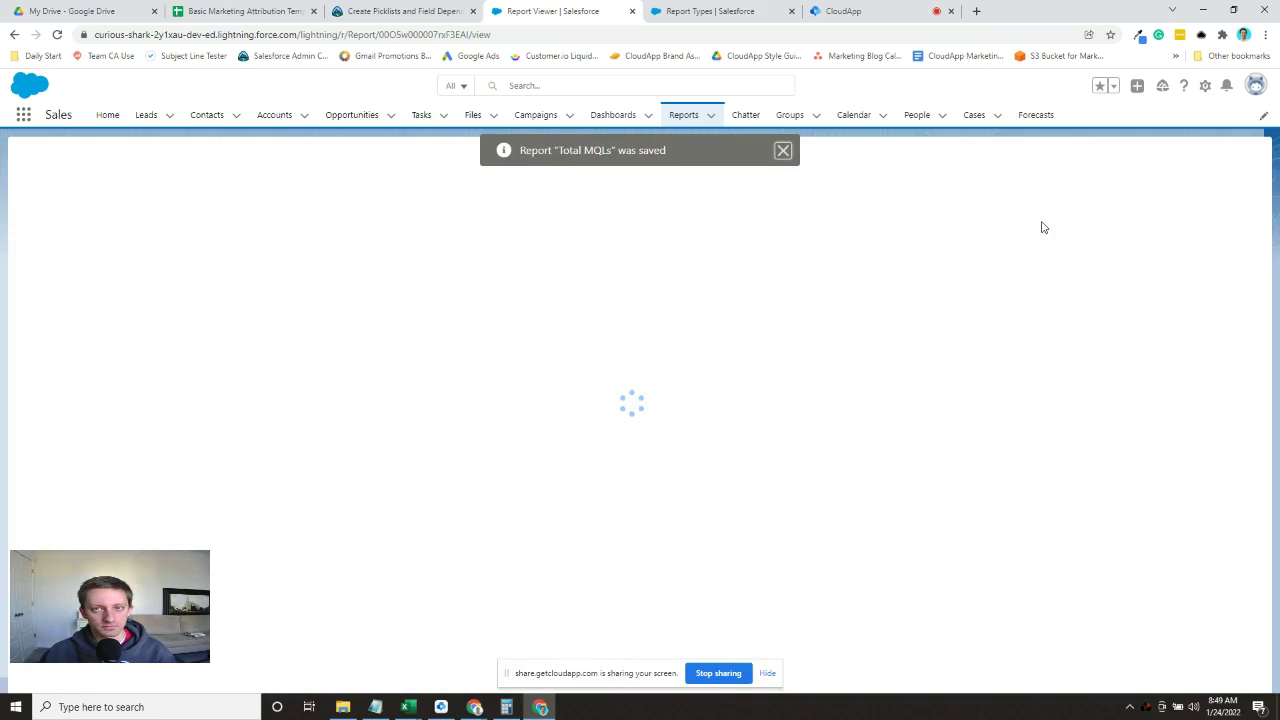